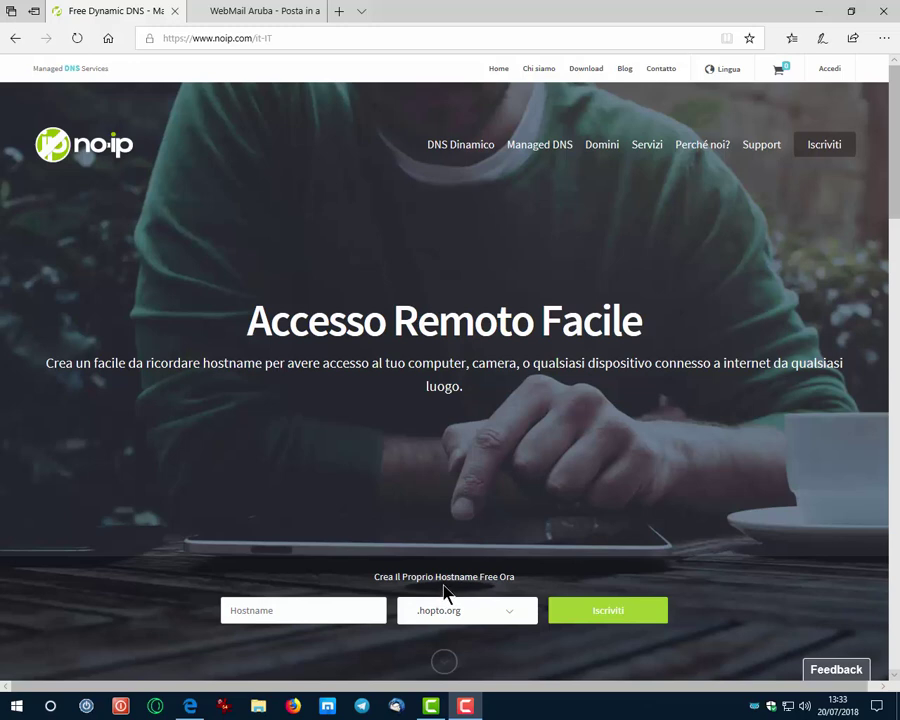
Start a free No-IP account sign-up and enter the e-mail address and password.
left_click(510, 618)
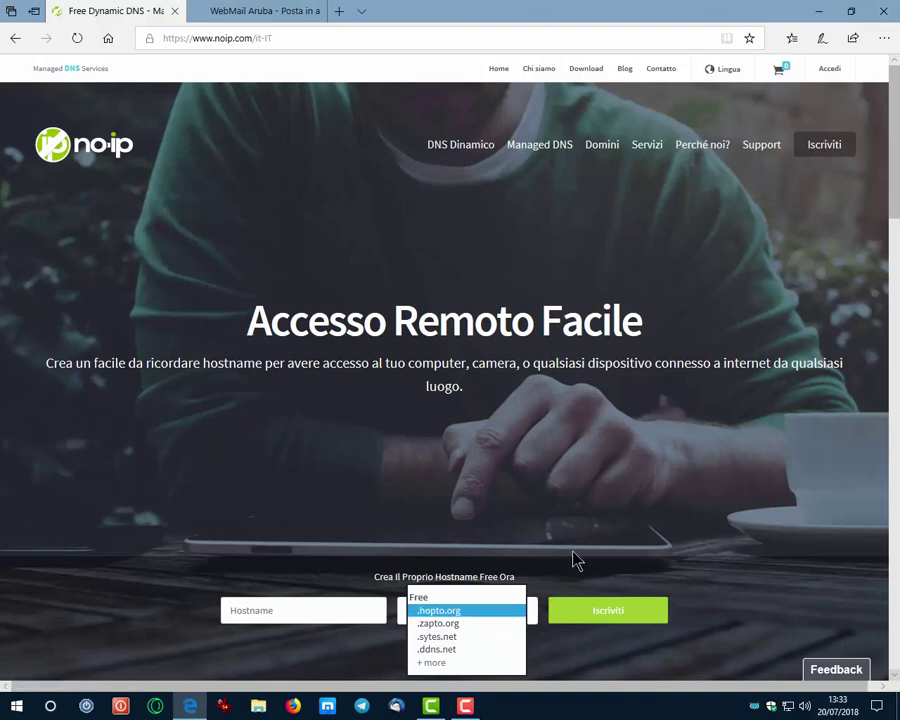
left_click(603, 611)
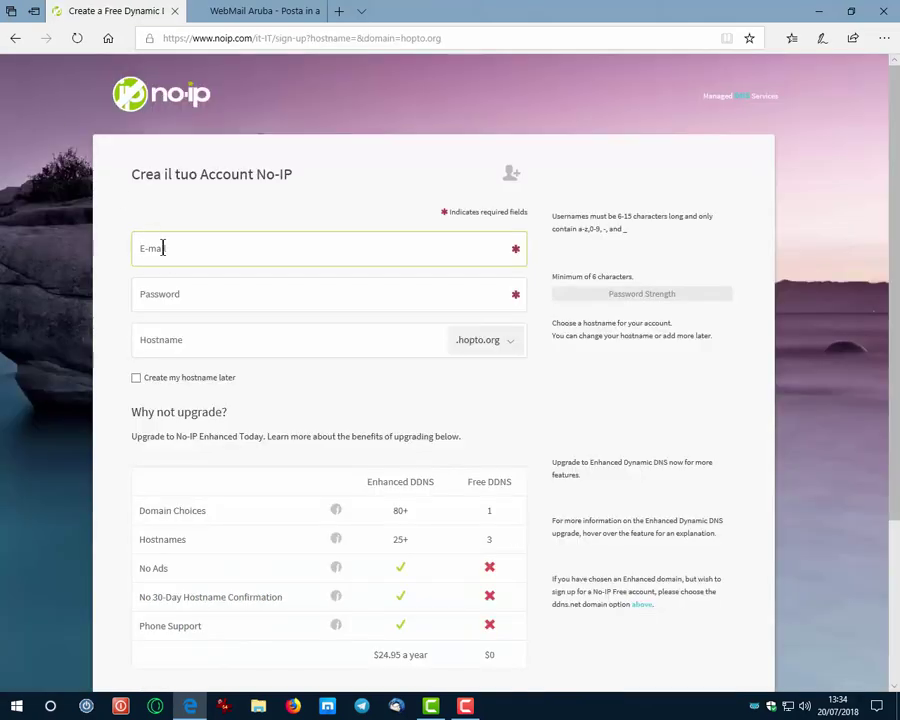
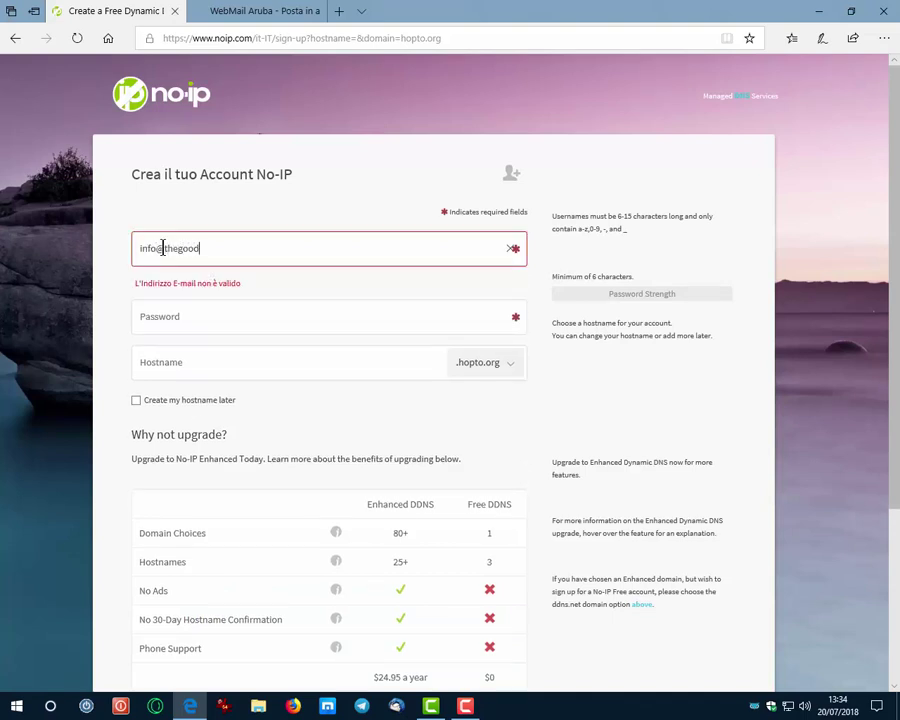
left_click(181, 293)
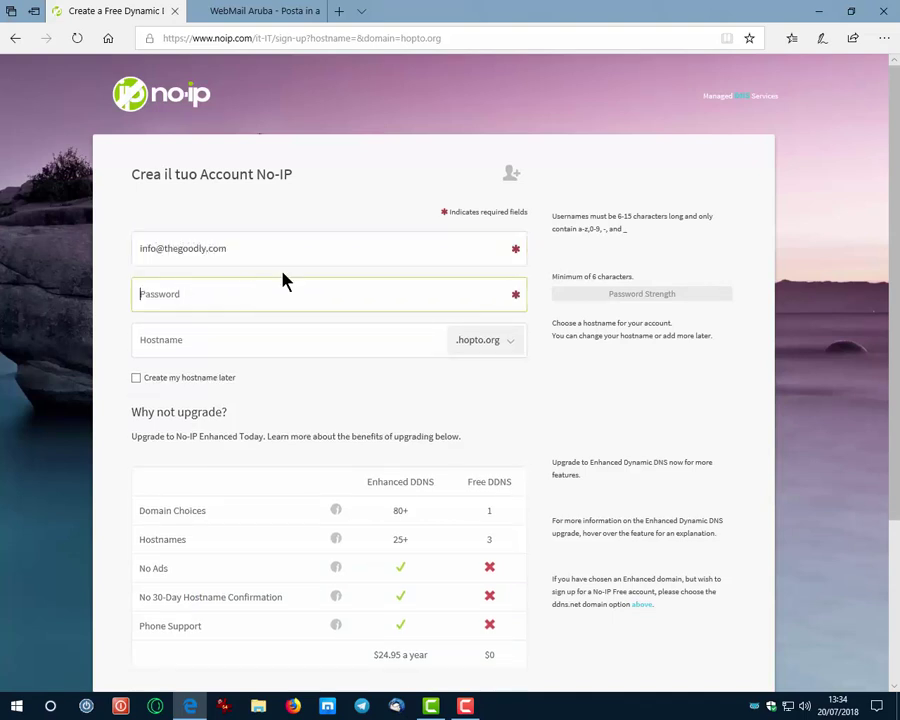
type("a********")
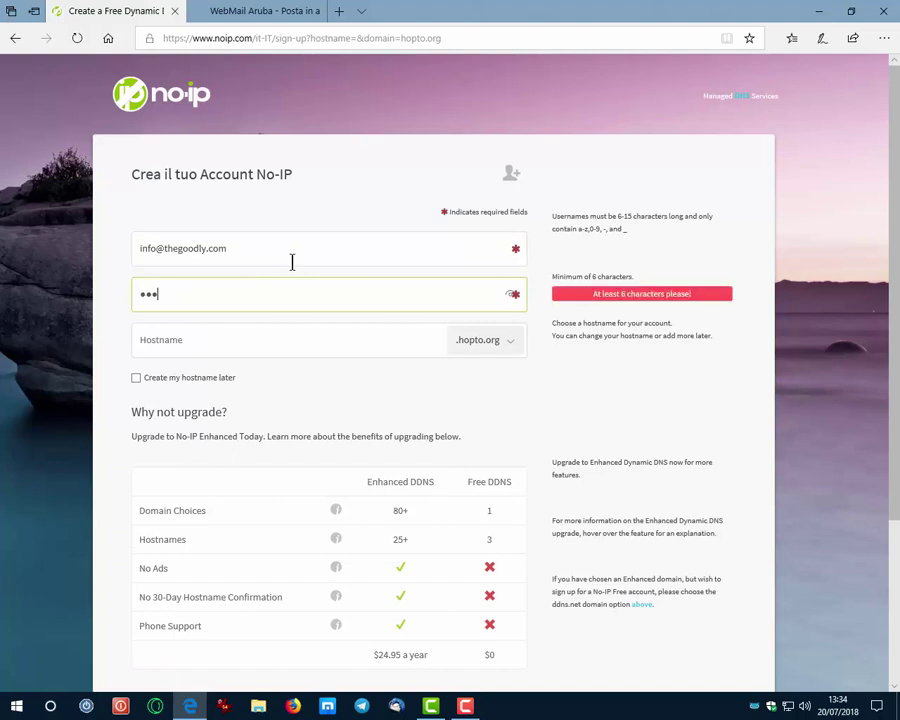
Enter the hostname 'thegoodly' and choose the .ddns.net domain.
left_click(280, 347)
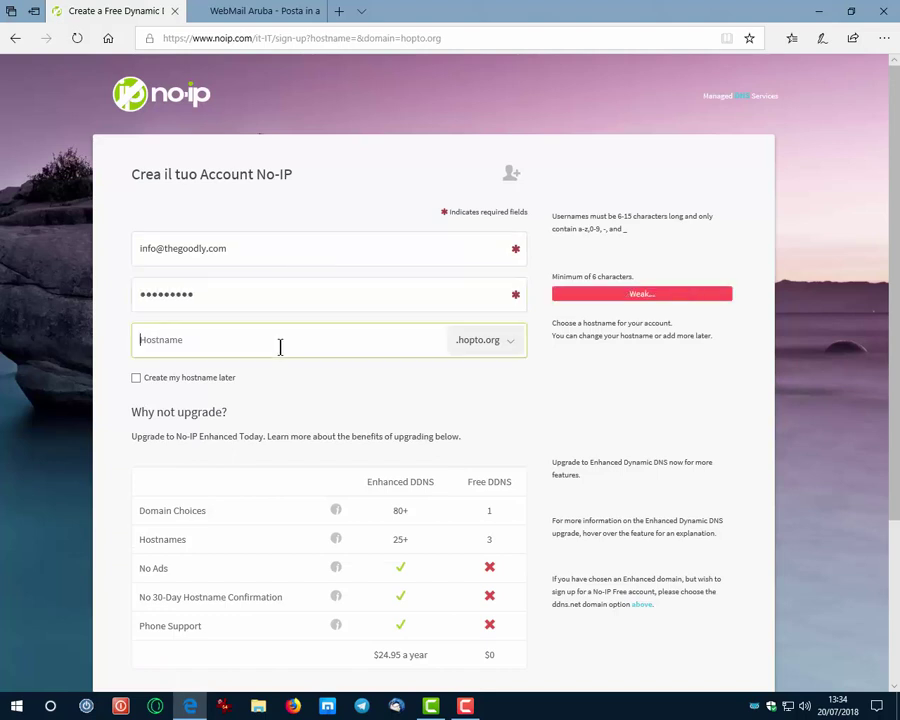
type("thegoodly")
left_click(505, 349)
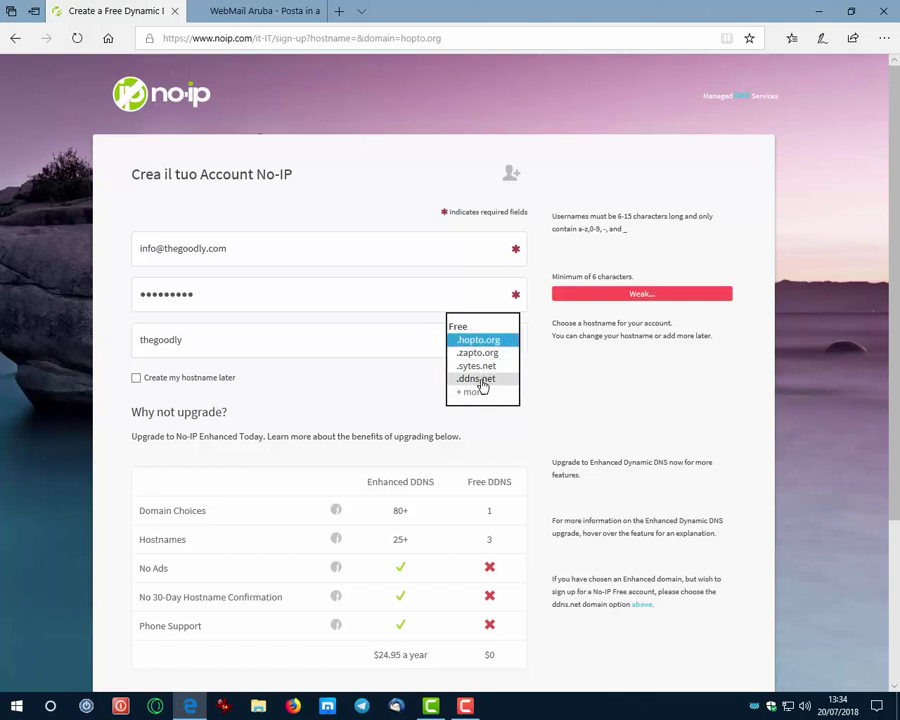
left_click(483, 382)
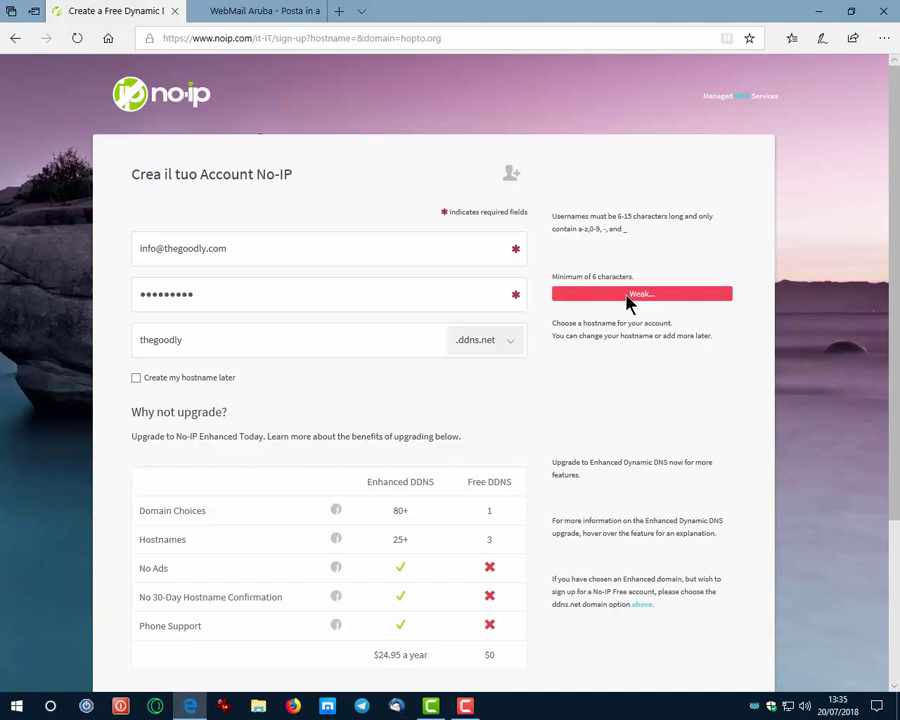
Review the Free DDNS plan features, then accept the terms of service and privacy policy.
scroll(628, 302, "down", 2)
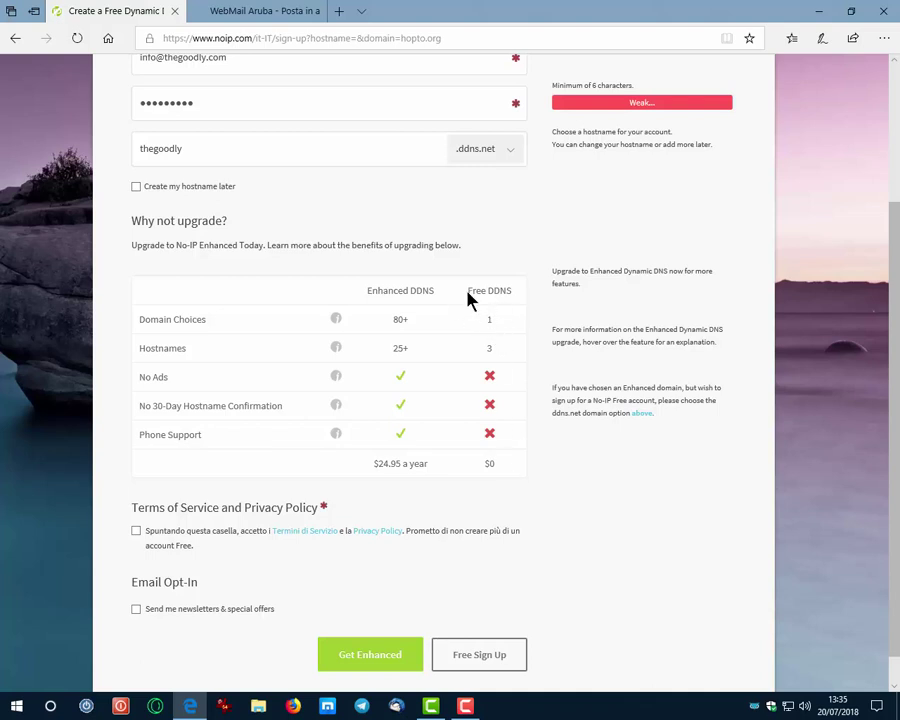
left_click_drag(467, 291, 512, 291)
left_click(505, 296)
left_click_drag(141, 406, 497, 420)
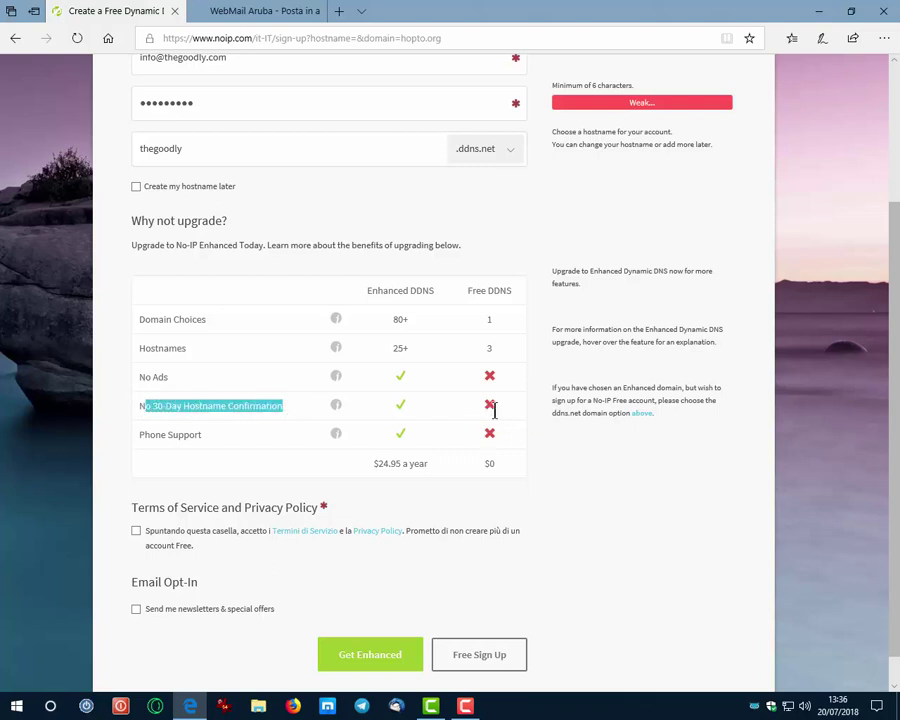
left_click(499, 418)
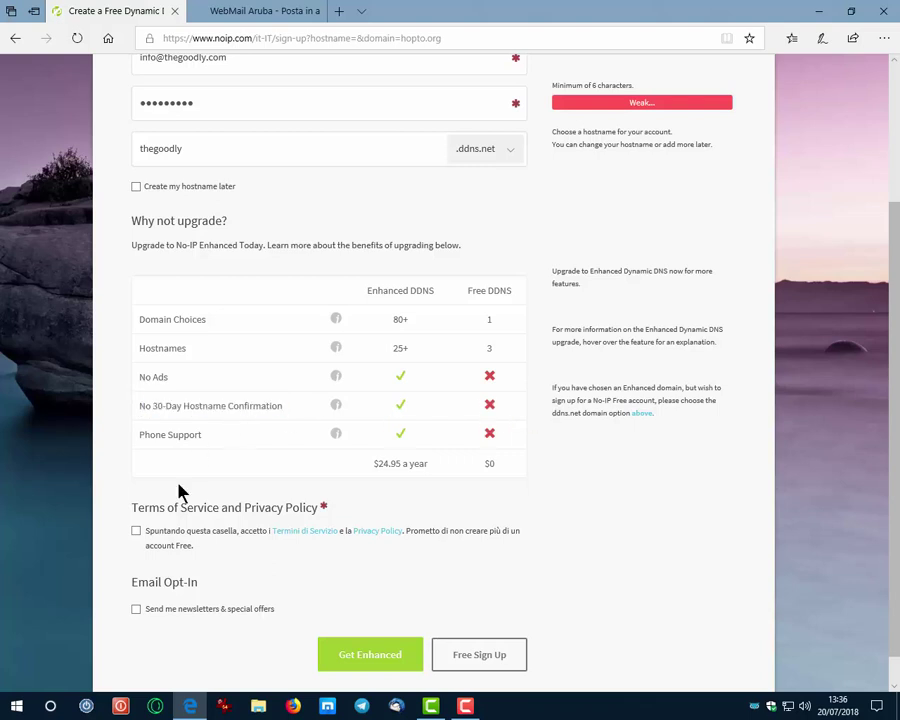
left_click(136, 534)
Submit the free sign-up and review the thank-you message about e-mail activation.
scroll(315, 595, "up", 2)
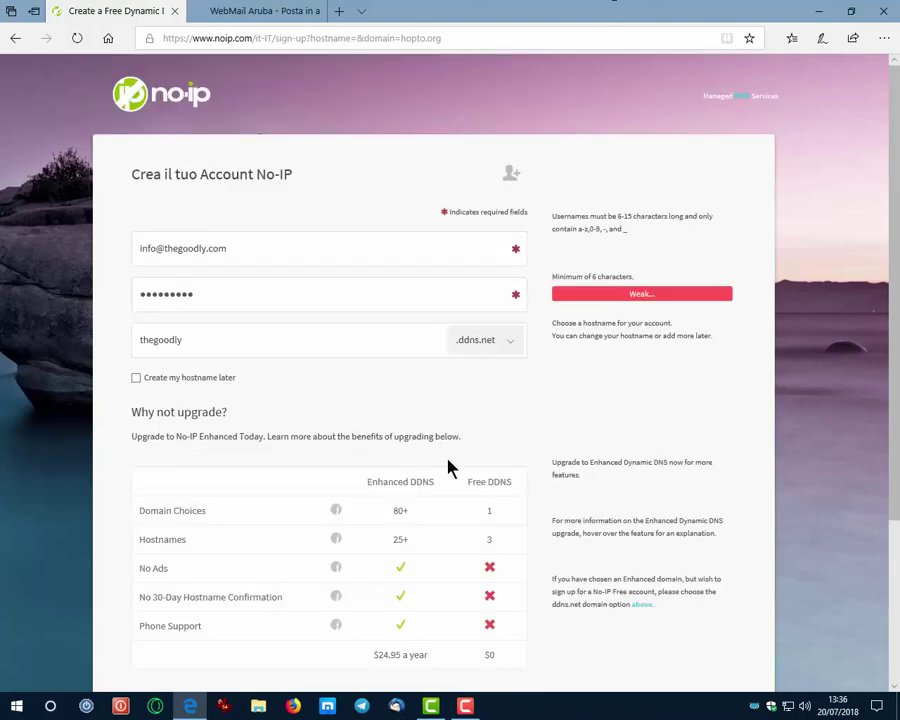
scroll(527, 497, "down", 2)
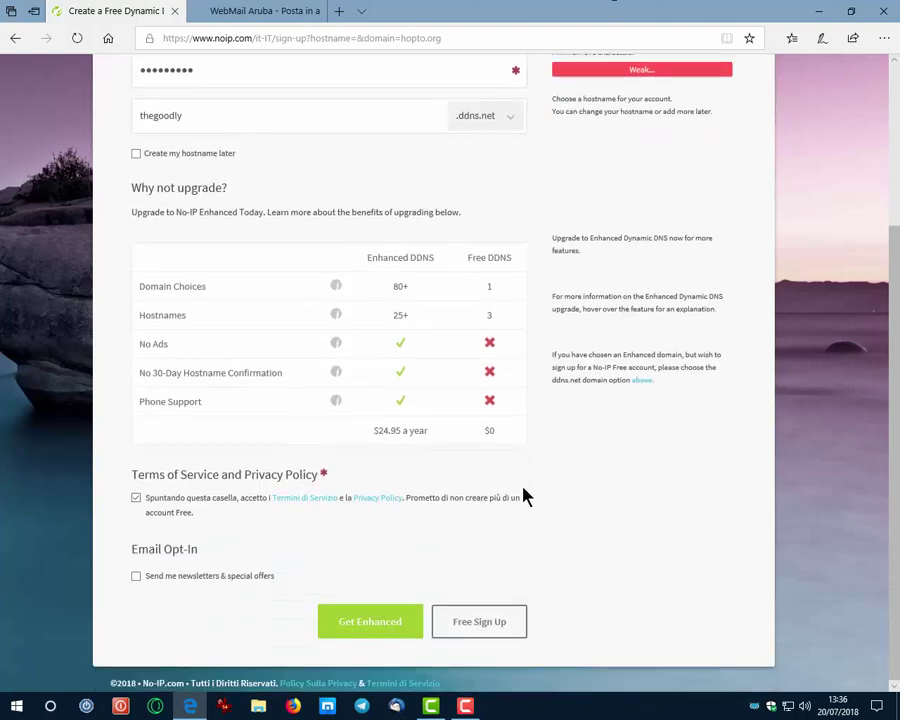
left_click(484, 627)
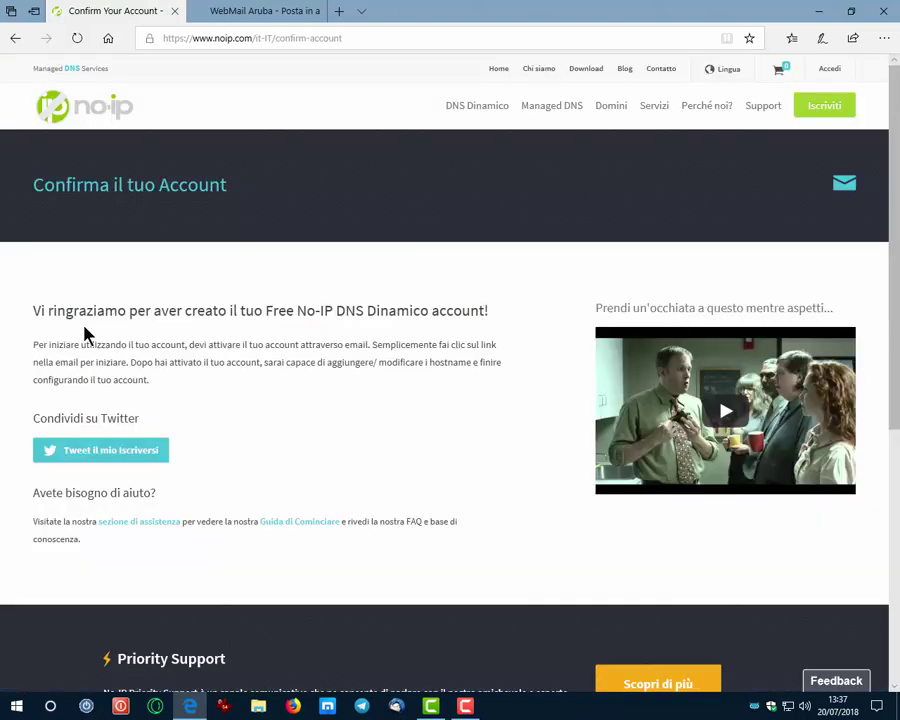
left_click_drag(34, 310, 470, 388)
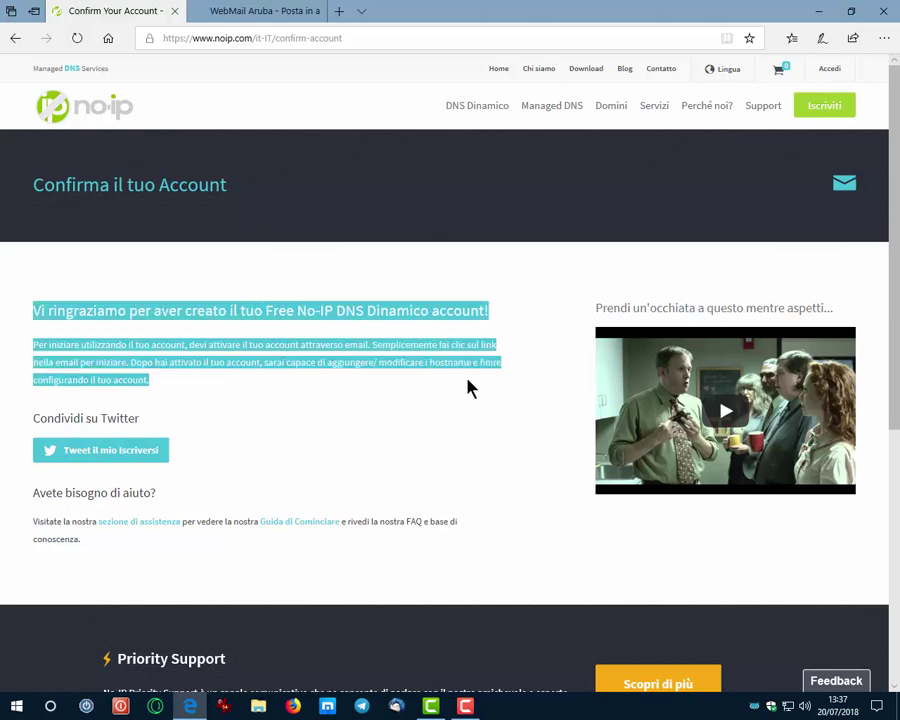
left_click(303, 402)
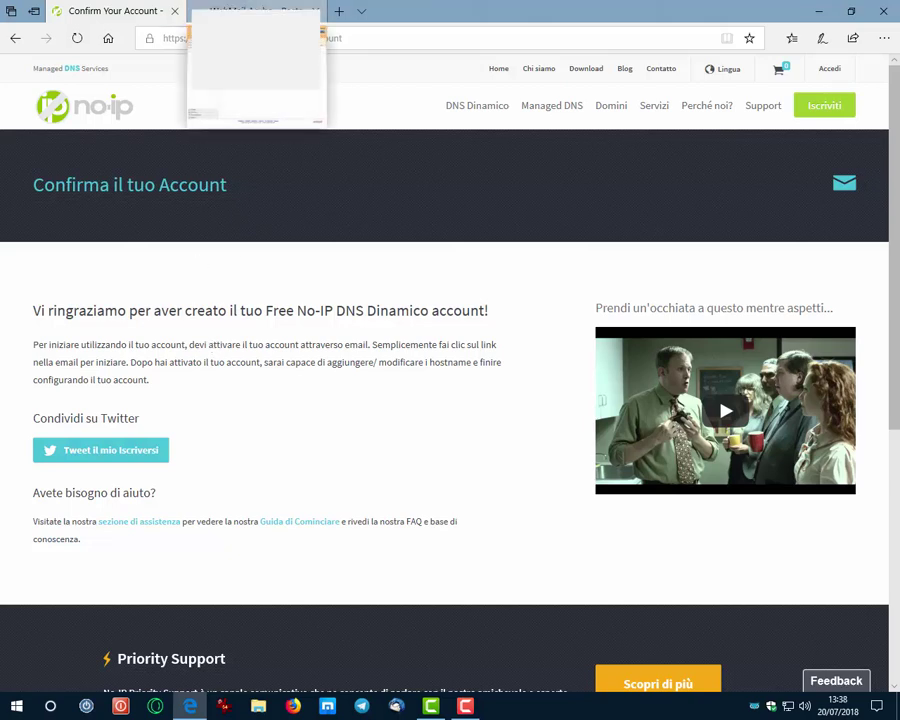
left_click(217, 20)
Open the 'Conferma il tuo Account No-IP' e-mail and follow its Conferma Account link.
left_click(503, 197)
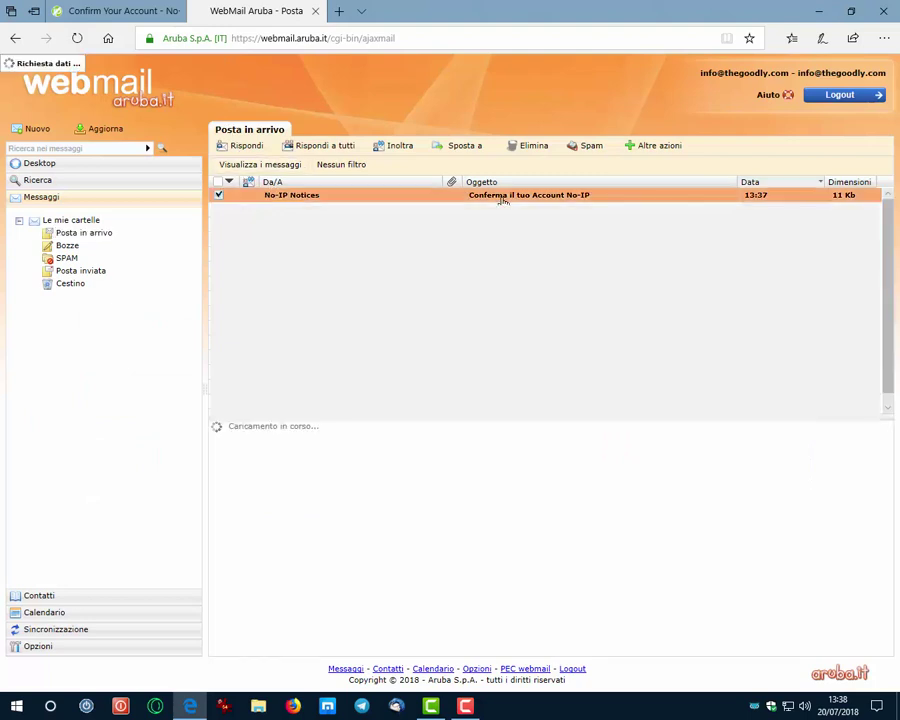
scroll(722, 565, "down", 3)
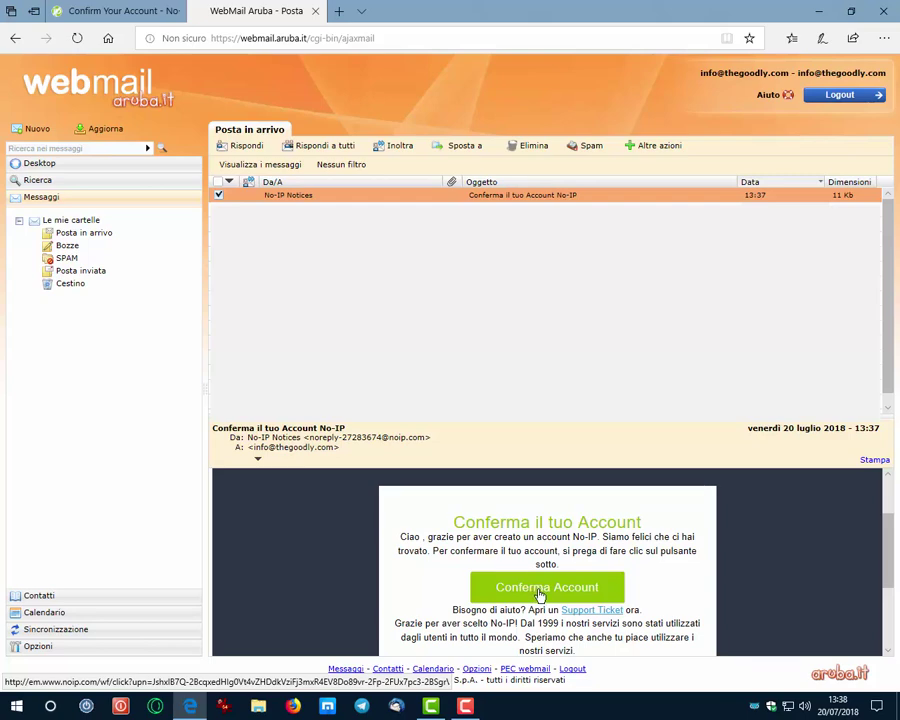
left_click(540, 591)
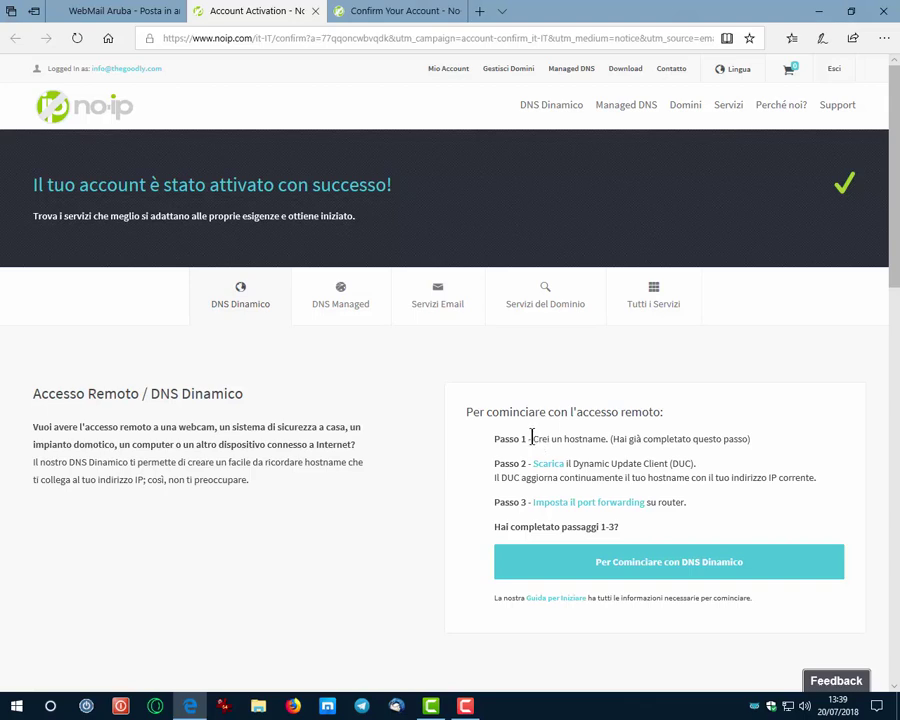
Download the Windows DUC installer DUCSetup_v4_1_1.exe into the Download folder.
left_click_drag(532, 438, 766, 447)
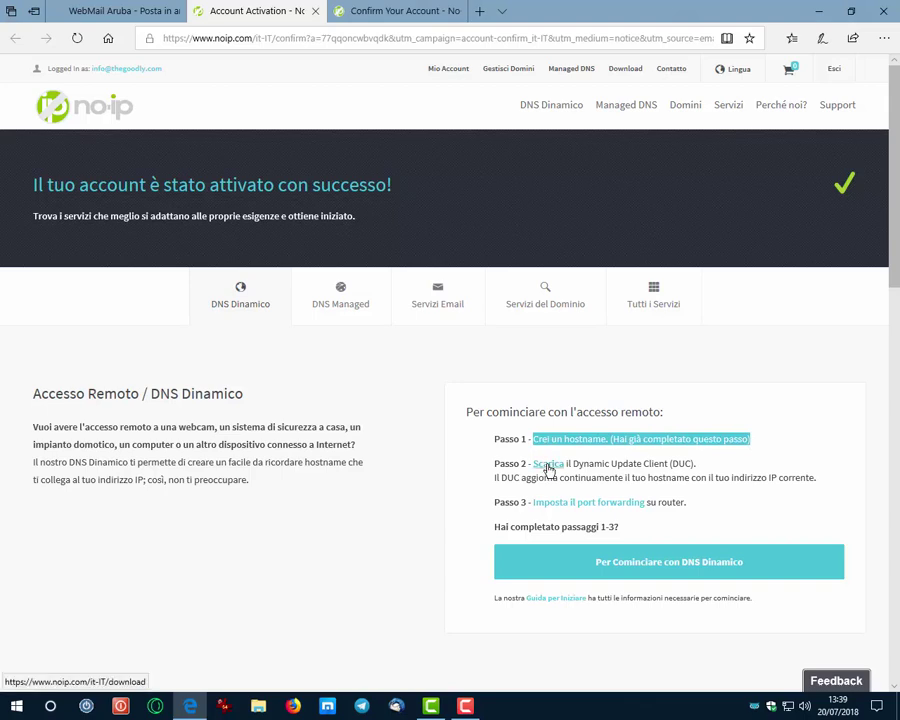
left_click(548, 466)
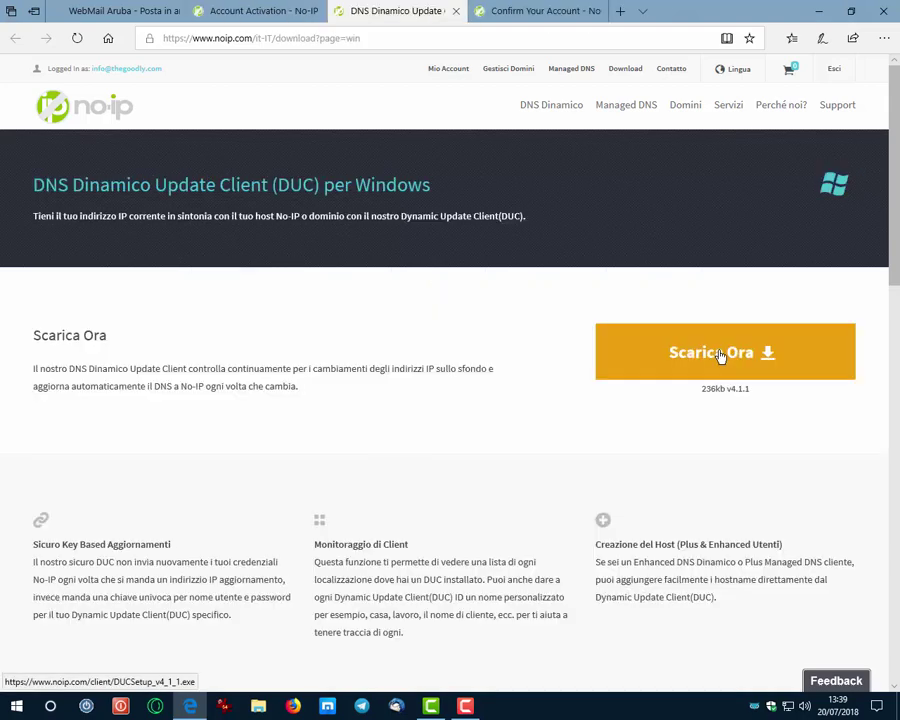
left_click(720, 355)
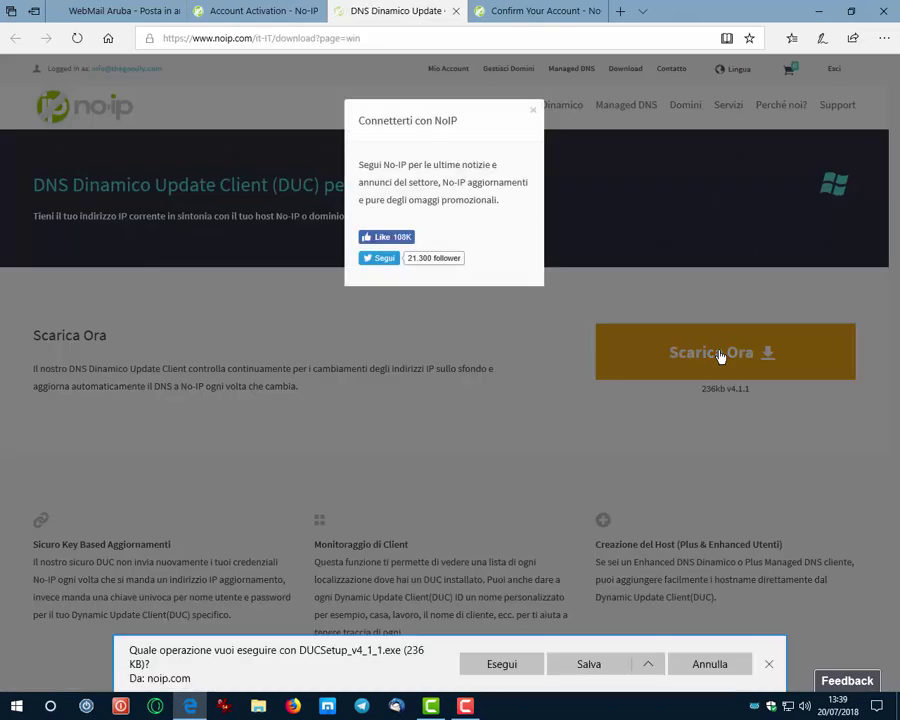
left_click(628, 645)
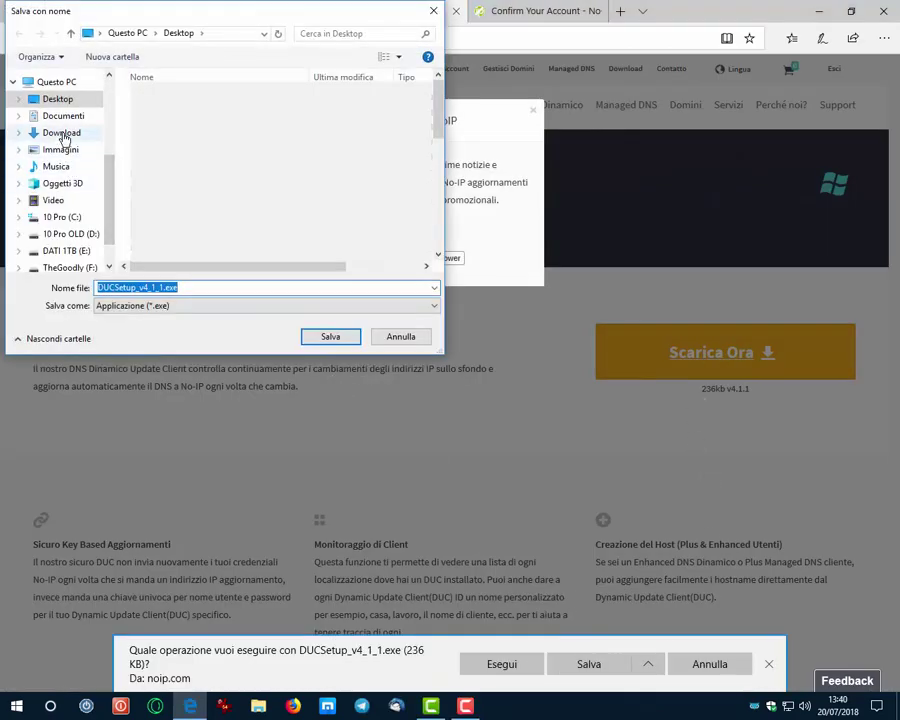
left_click(57, 134)
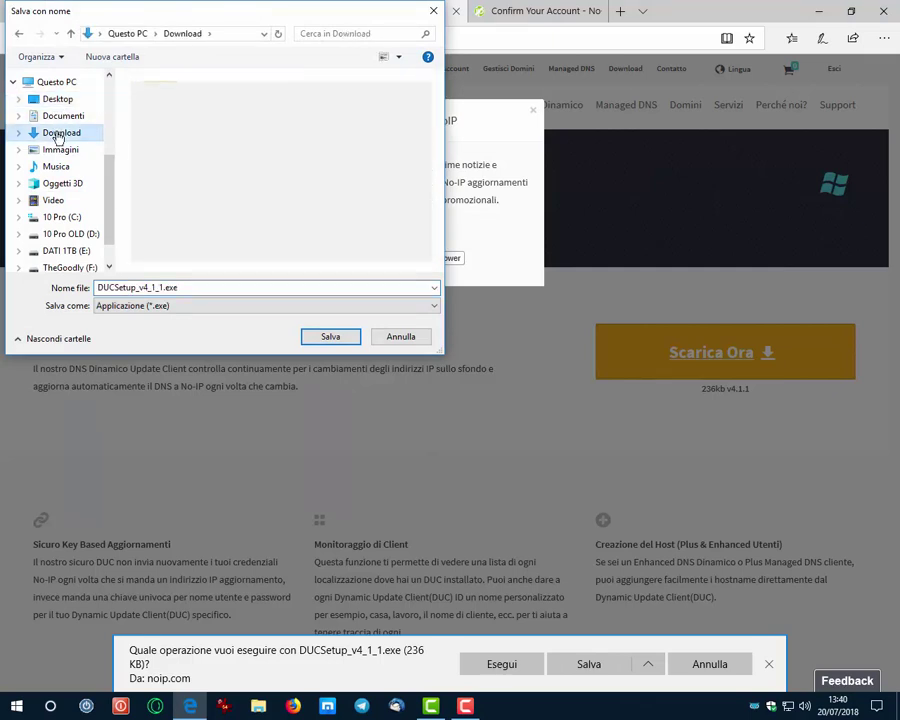
left_click(336, 342)
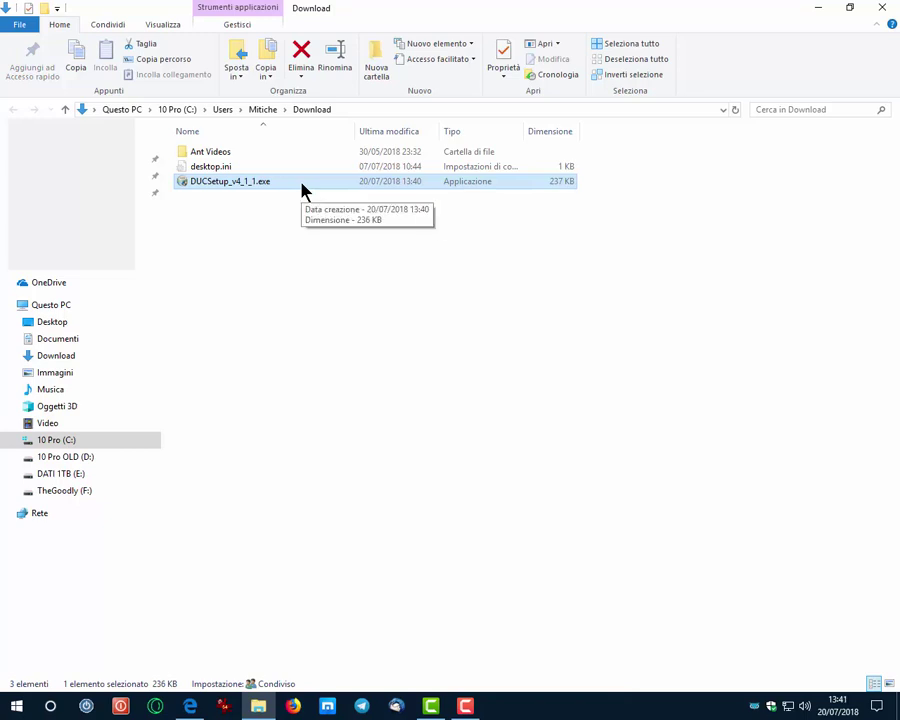
Install NO-IP DUC V4.1.1 in the default location and launch it.
double_click(301, 183)
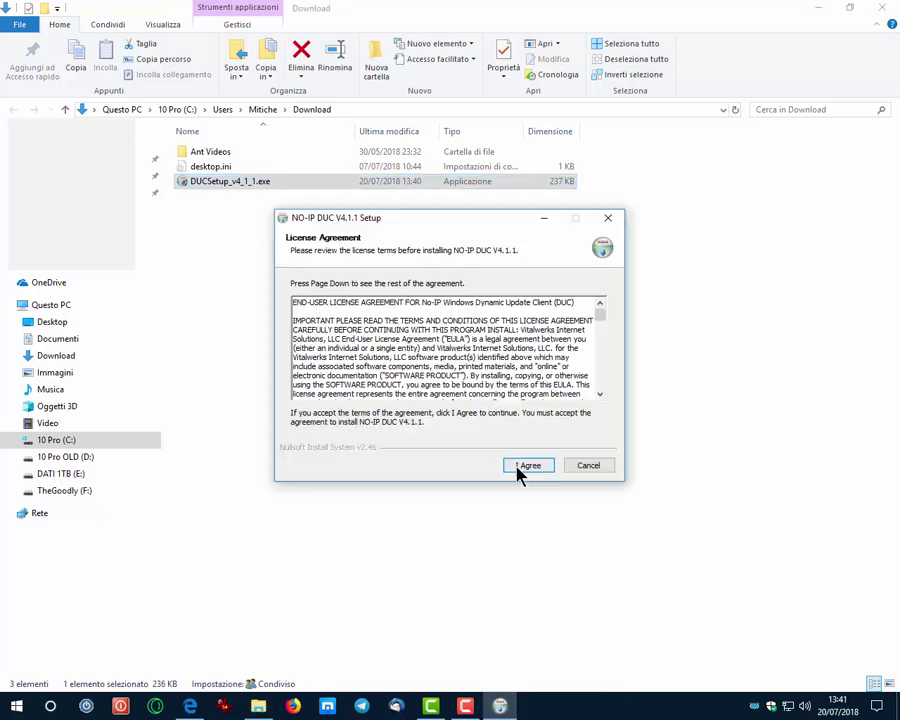
left_click(519, 472)
left_click(519, 472)
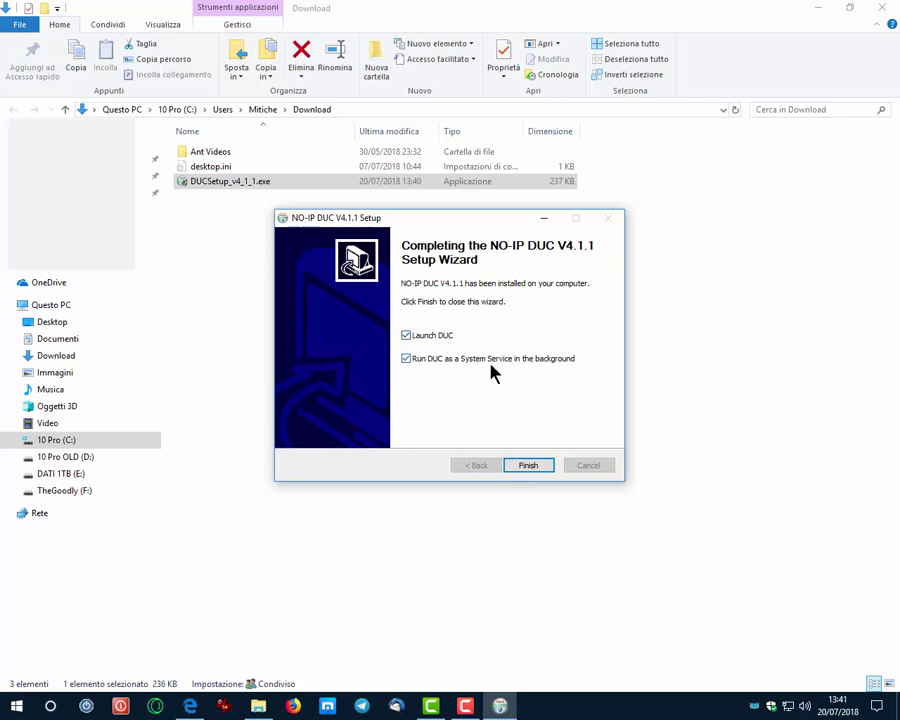
left_click(529, 465)
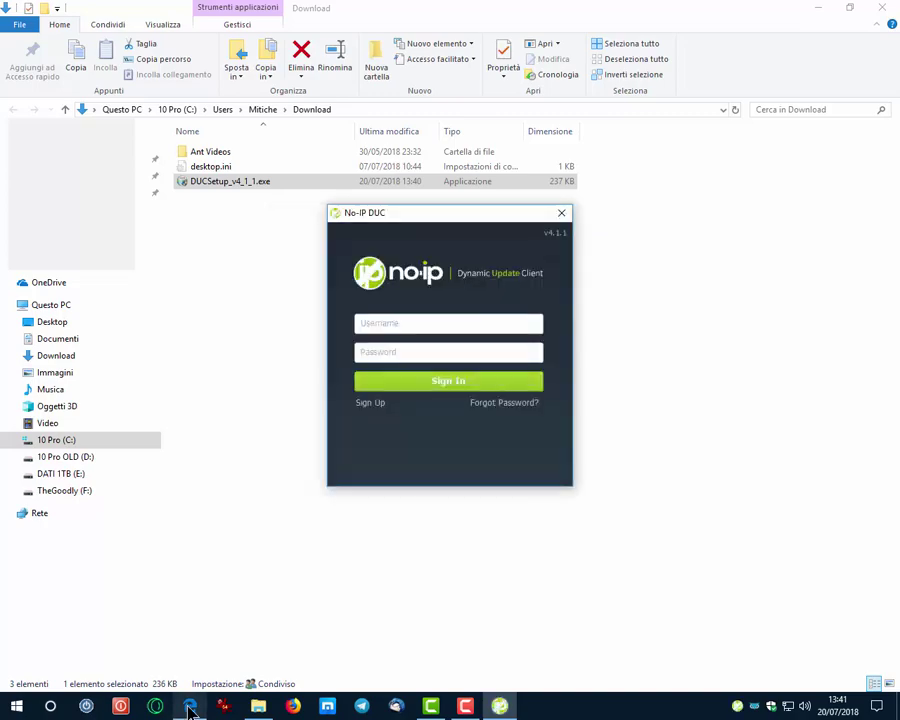
Return to the account activation page and follow the Passo 3 port forwarding link.
left_click(190, 705)
key("ctrl+shift+Tab")
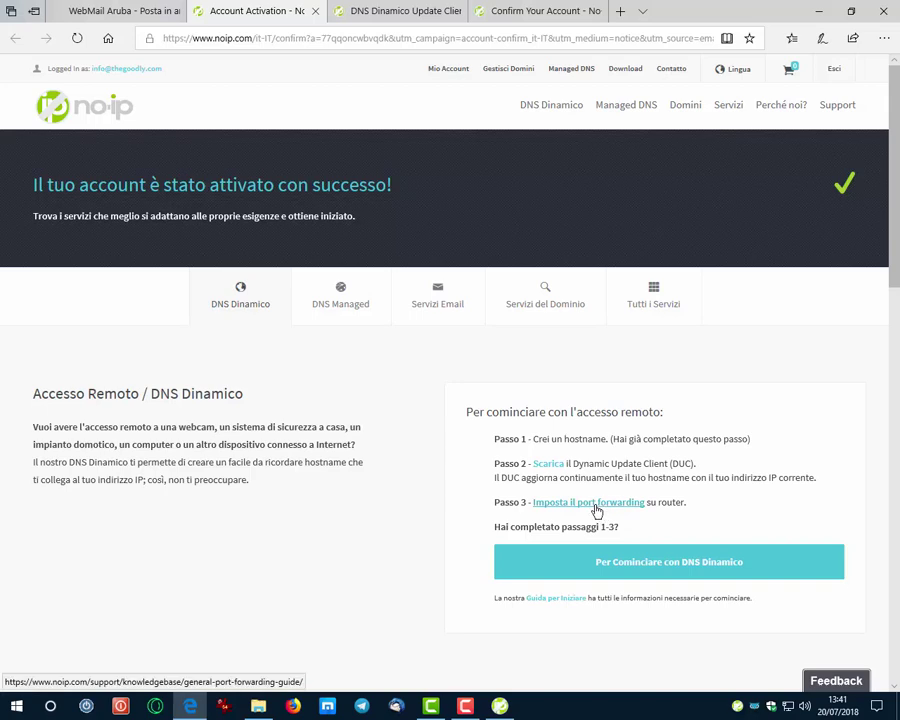
left_click(592, 508)
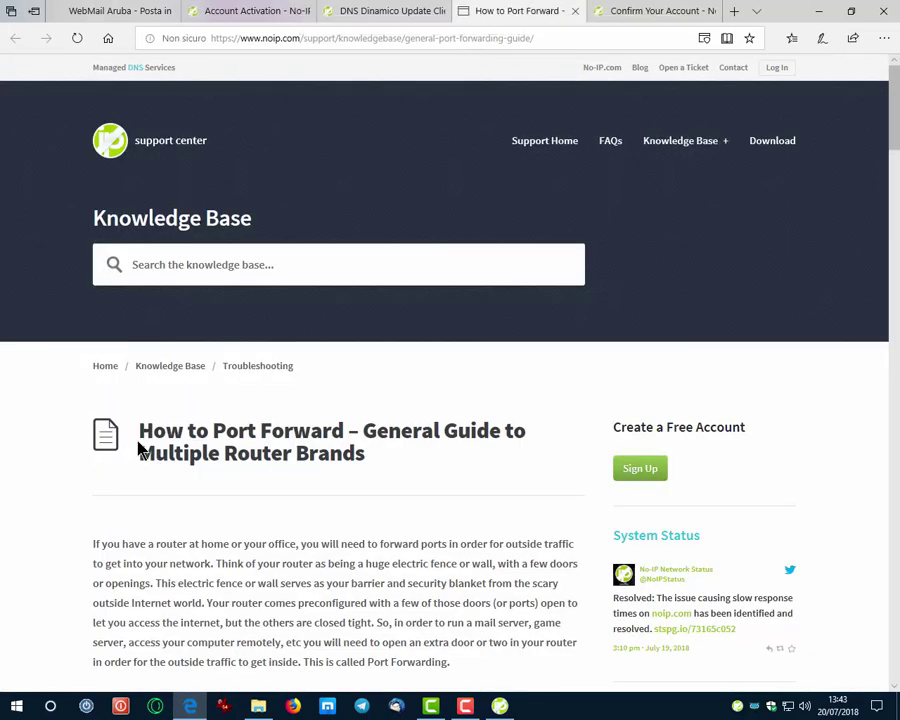
Scroll through the 'How to Port Forward – General Guide to Multiple Router Brands' article.
scroll(205, 450, "down", 2)
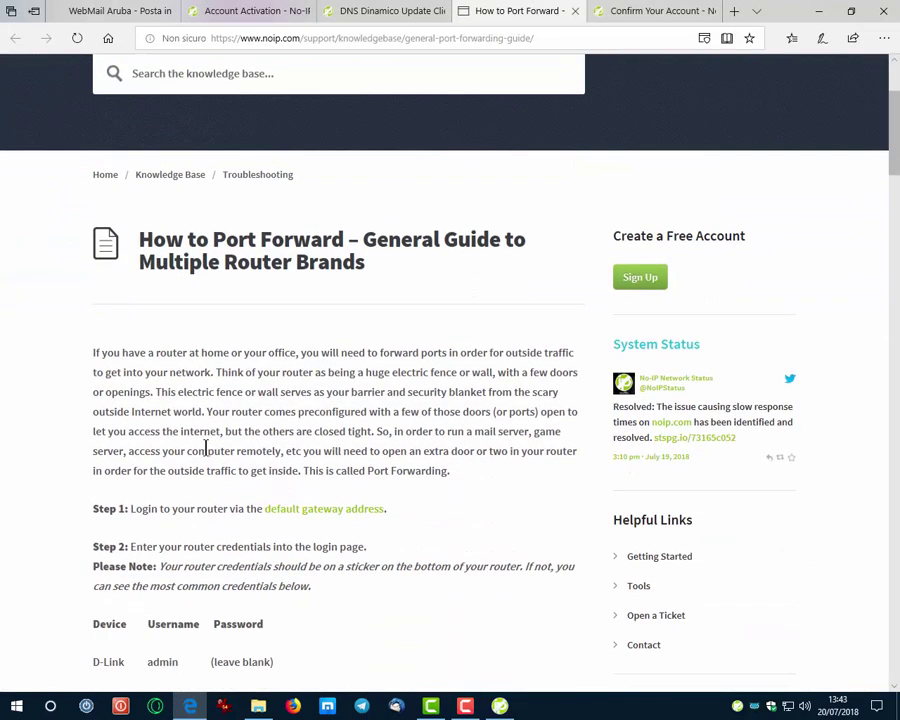
scroll(205, 448, "down", 1)
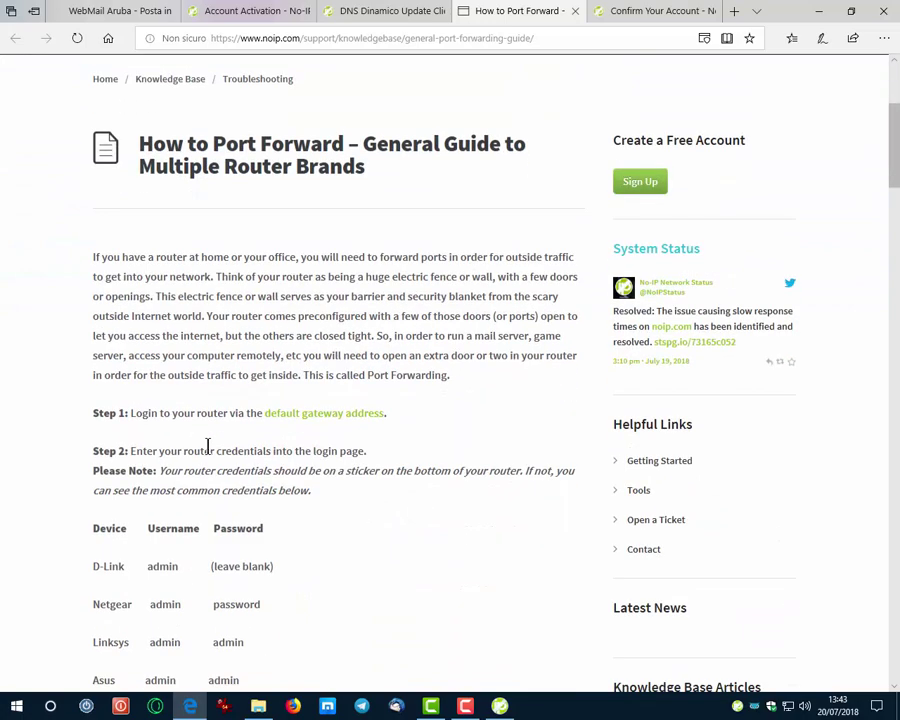
scroll(208, 445, "down", 2)
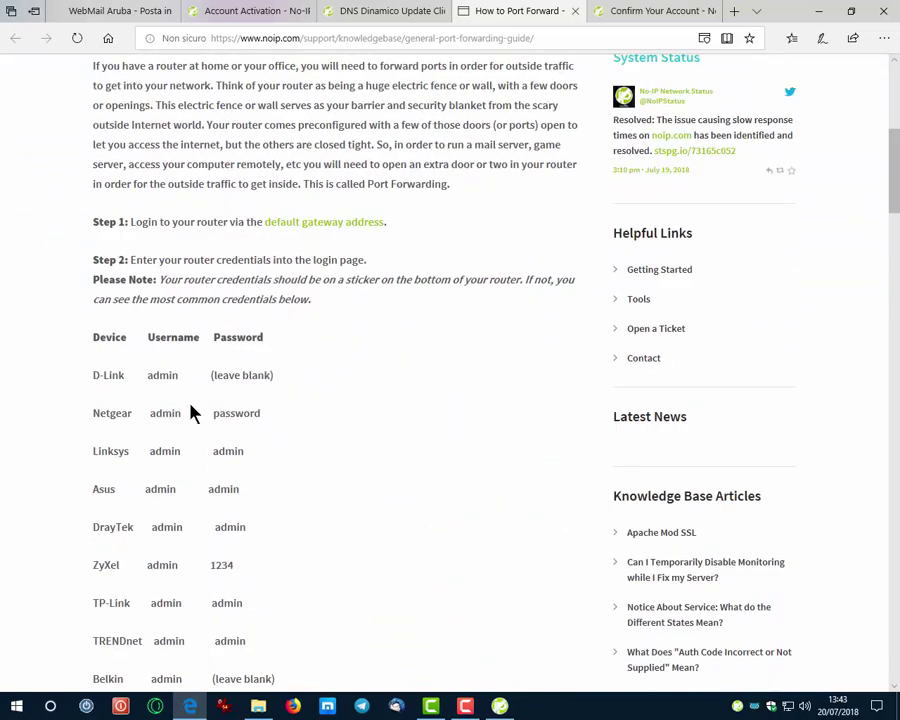
scroll(193, 413, "down", 3)
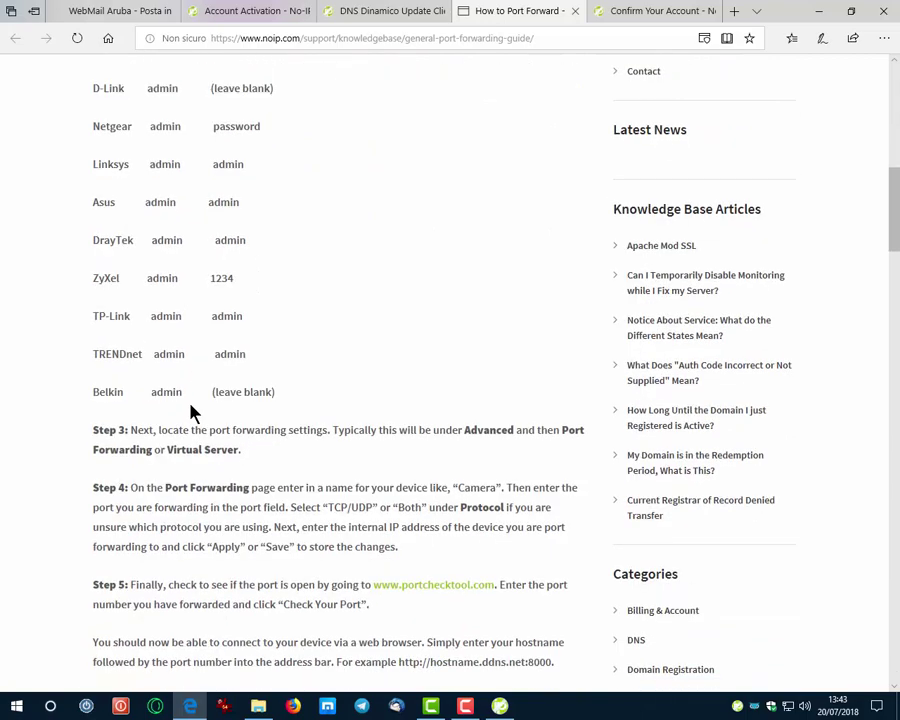
scroll(193, 413, "down", 7)
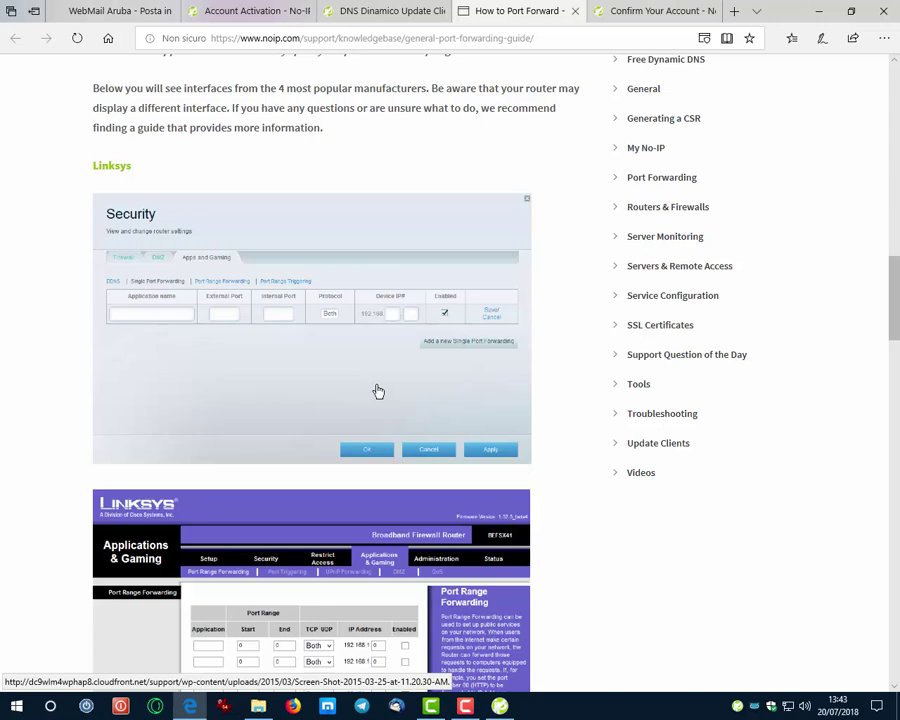
scroll(378, 391, "down", 2)
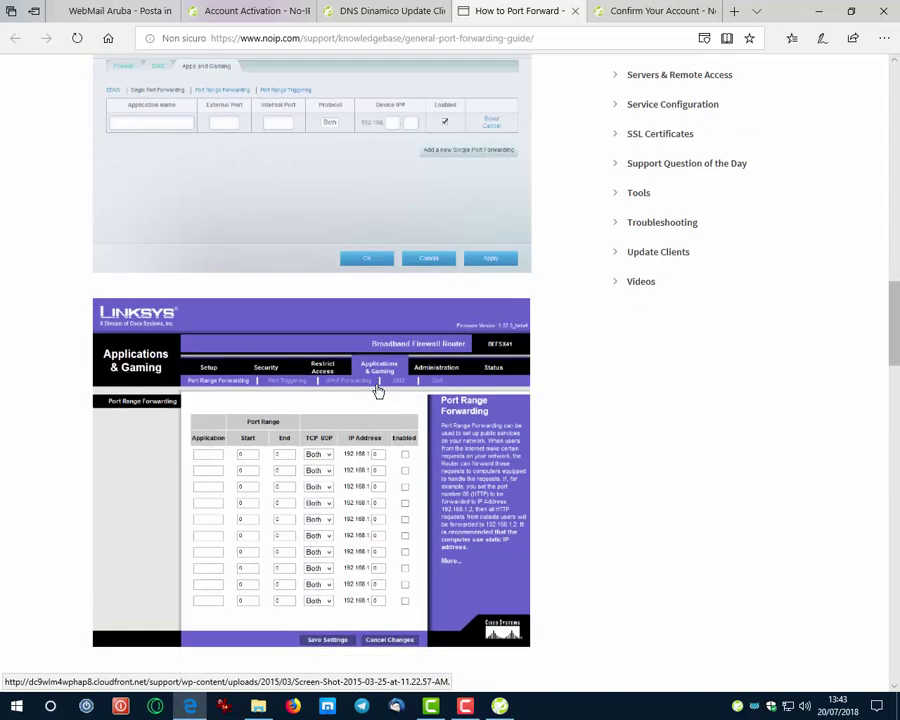
scroll(378, 391, "down", 4)
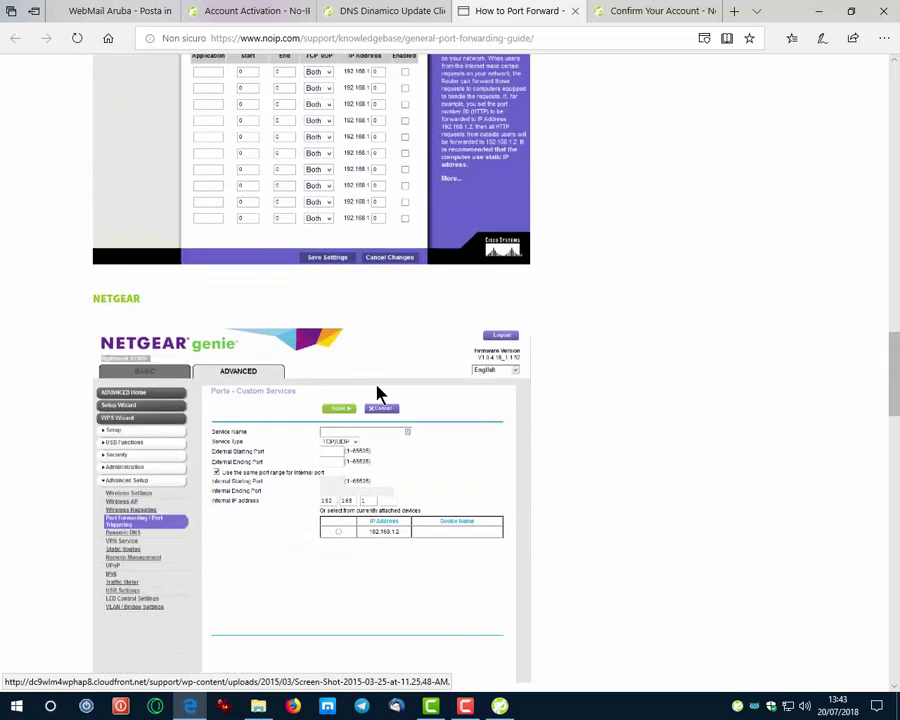
scroll(378, 391, "down", 5)
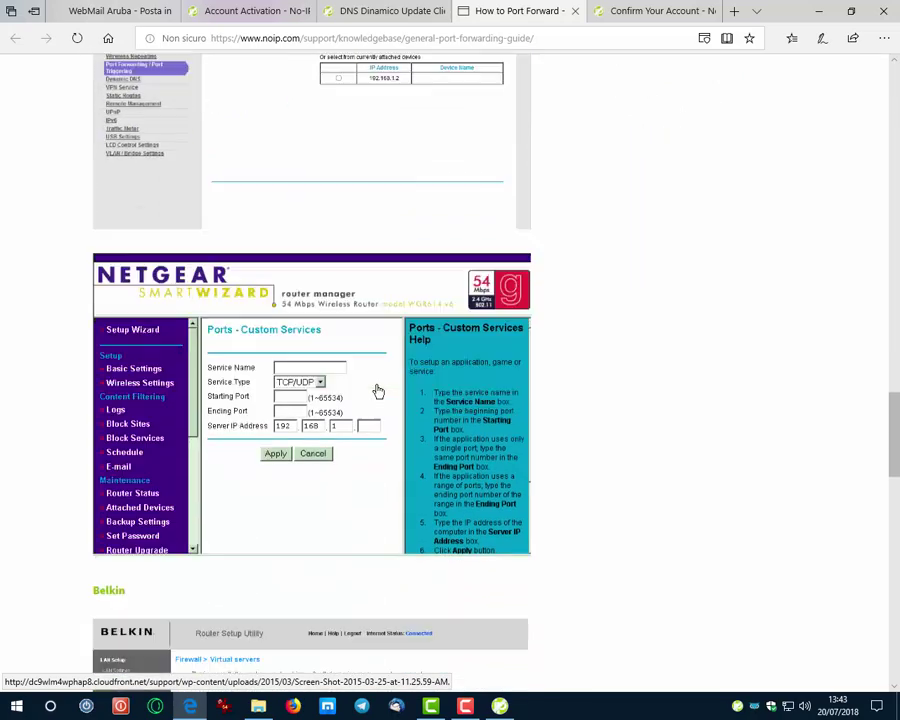
scroll(378, 391, "down", 10)
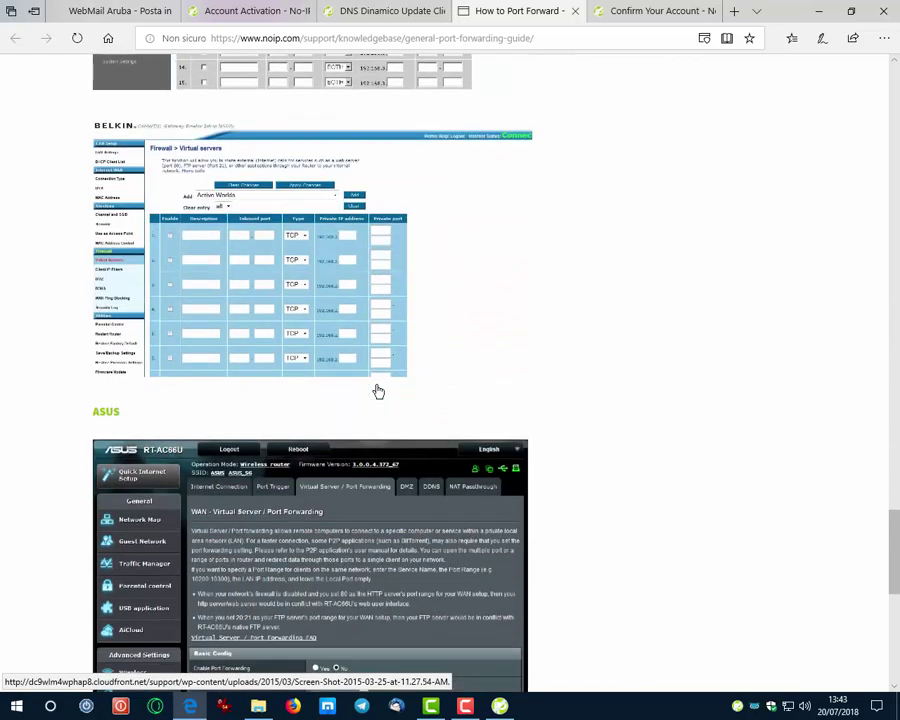
scroll(378, 391, "up", 20)
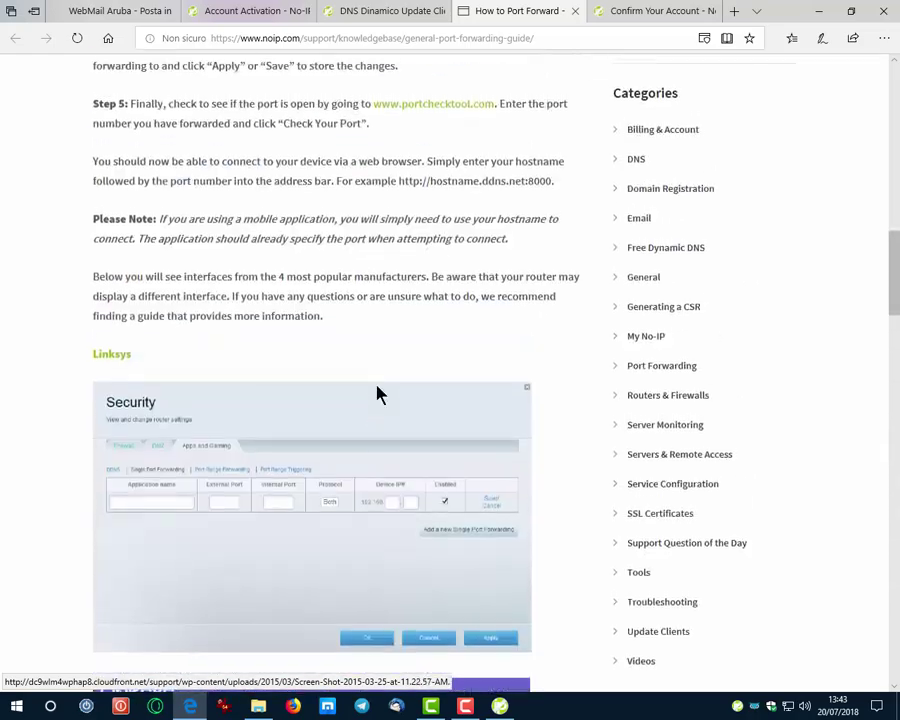
scroll(378, 391, "up", 8)
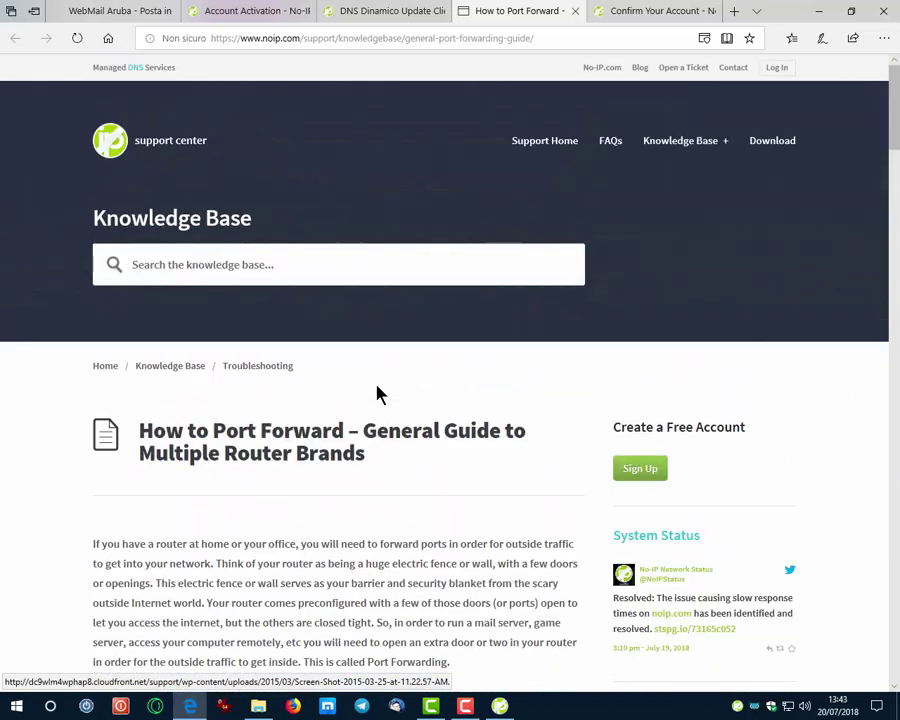
Begin the dynamic DNS account setup and enter the account username.
left_click(233, 10)
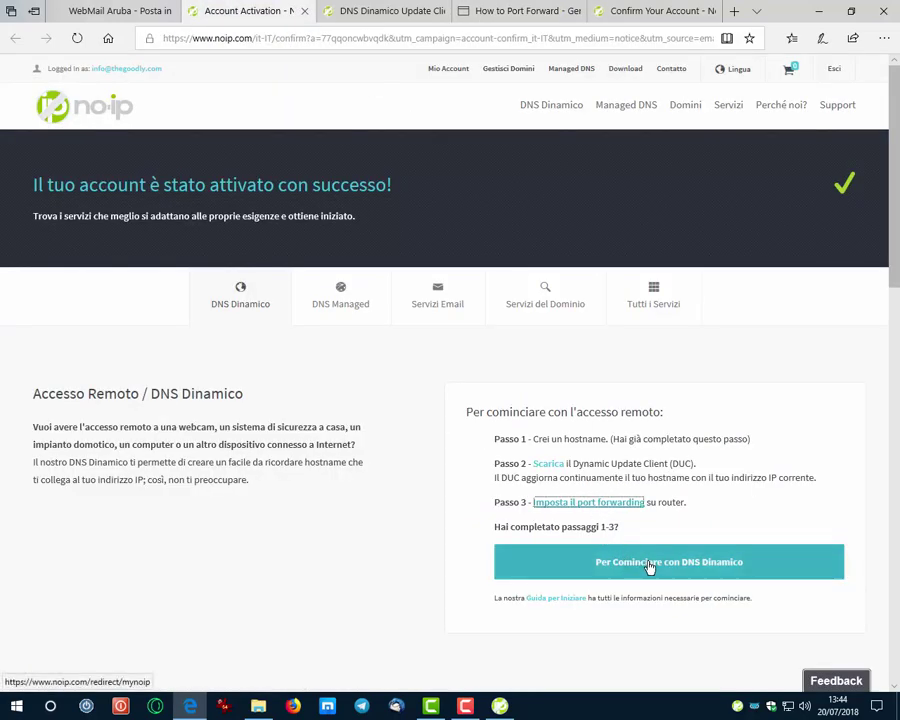
left_click(649, 566)
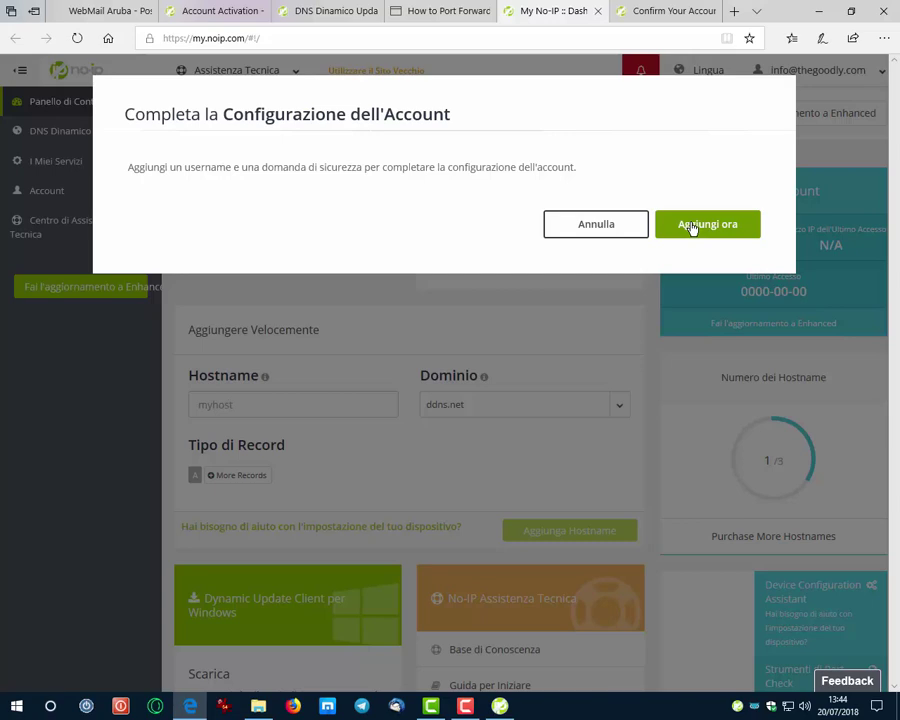
left_click(692, 226)
type("Thegoodly")
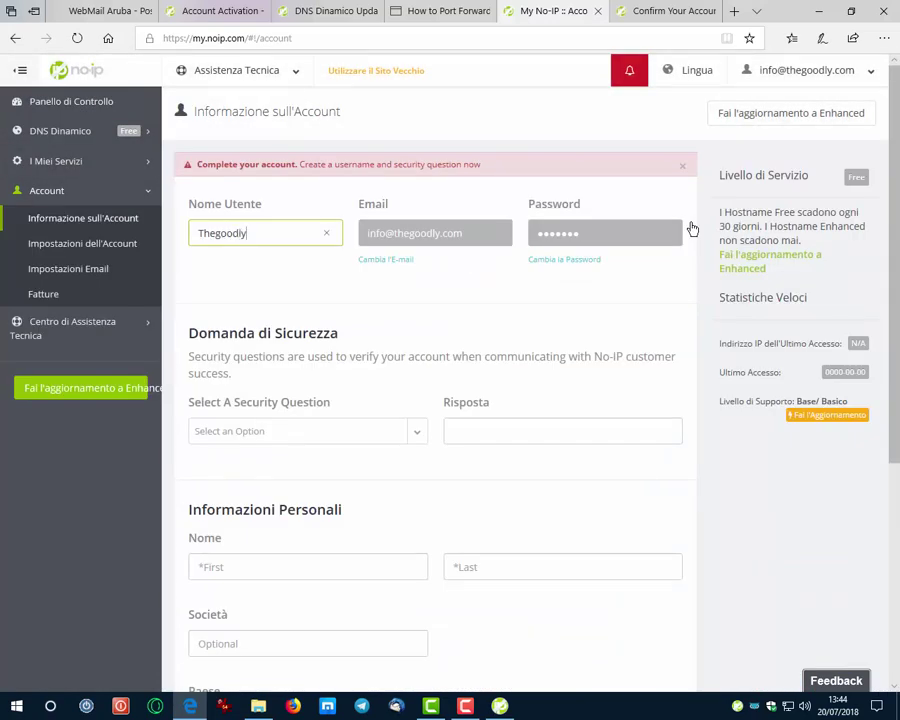
Choose the favourite sports team security question, enter its answer and save.
left_click(423, 438)
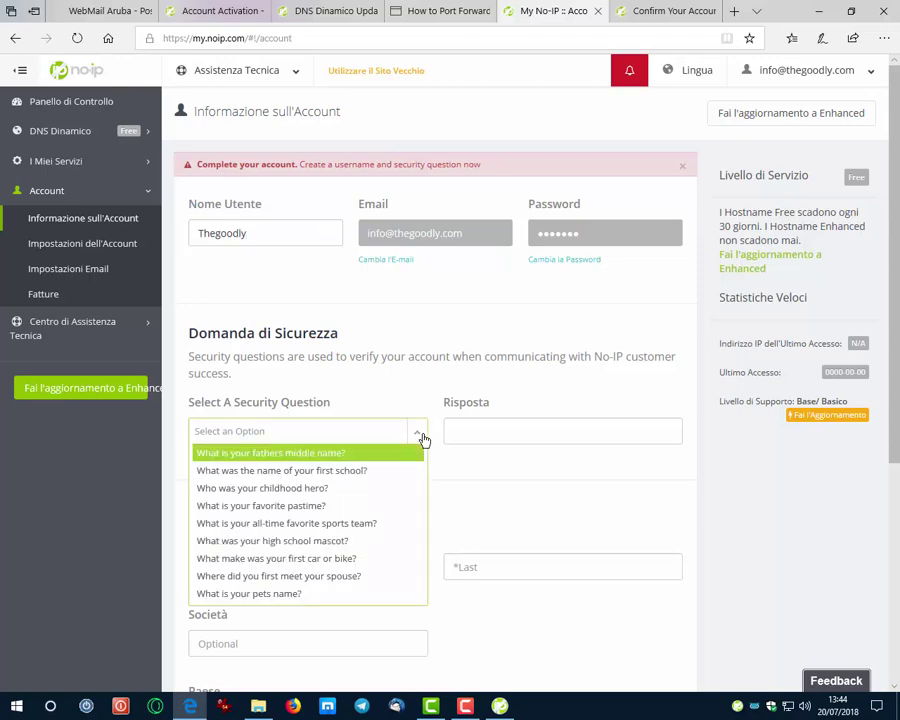
left_click(286, 523)
left_click(466, 430)
type("••••")
scroll(472, 438, "down", 3)
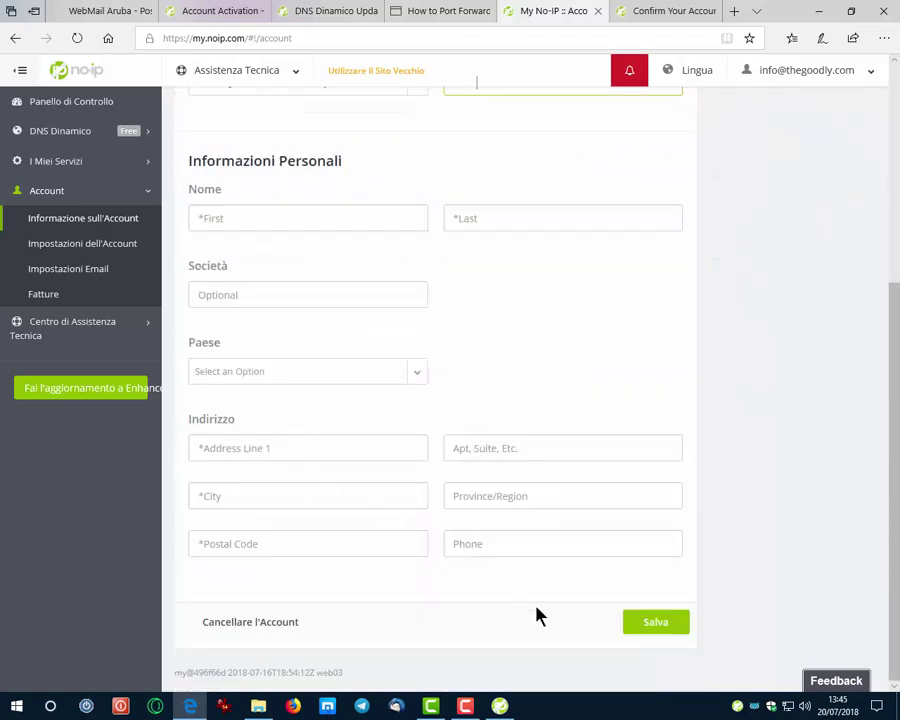
left_click(641, 630)
scroll(620, 484, "up", 3)
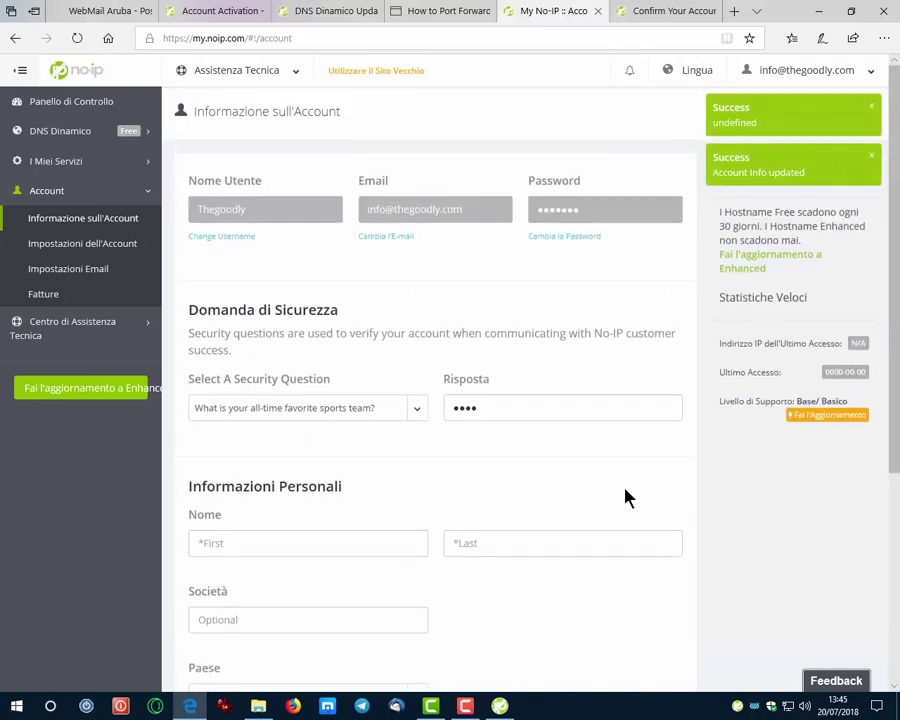
Open the hostnames list showing thegoodly.ddns.net and launch the No-IP DUC client.
left_click(57, 133)
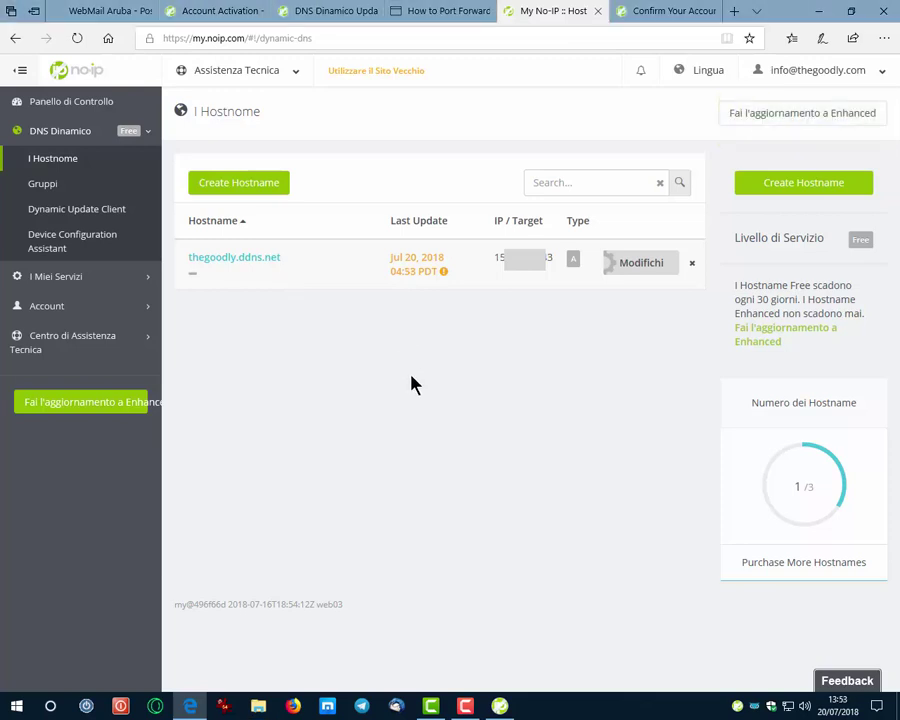
left_click(500, 706)
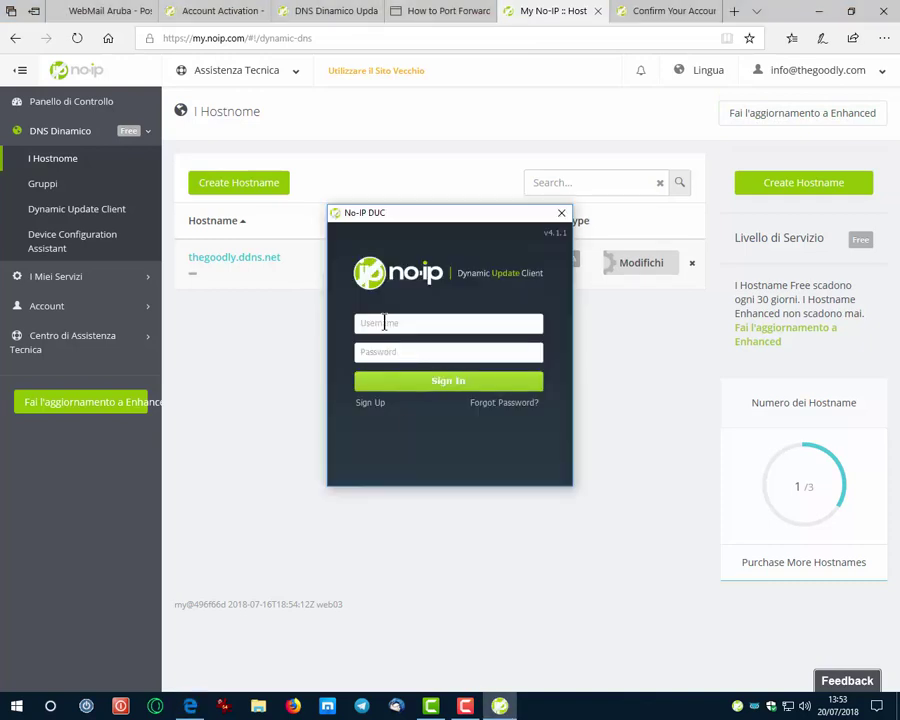
Sign in to DUC with the account credentials and select thegoodly.ddns.net for updating.
left_click(384, 322)
type("thegoodly")
left_click(388, 353)
type("*********")
key("Return")
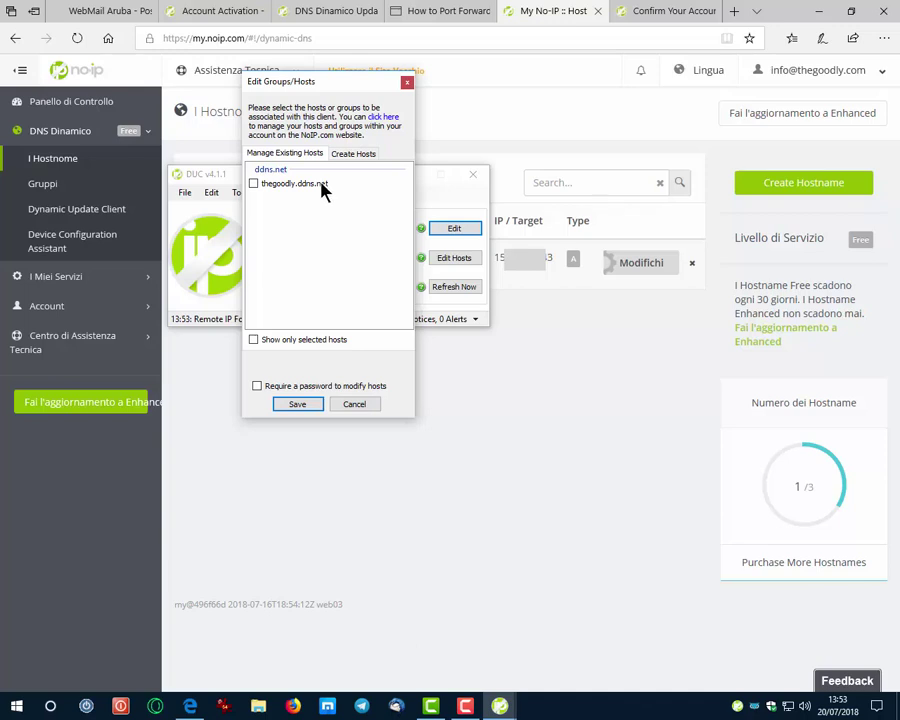
left_click(253, 184)
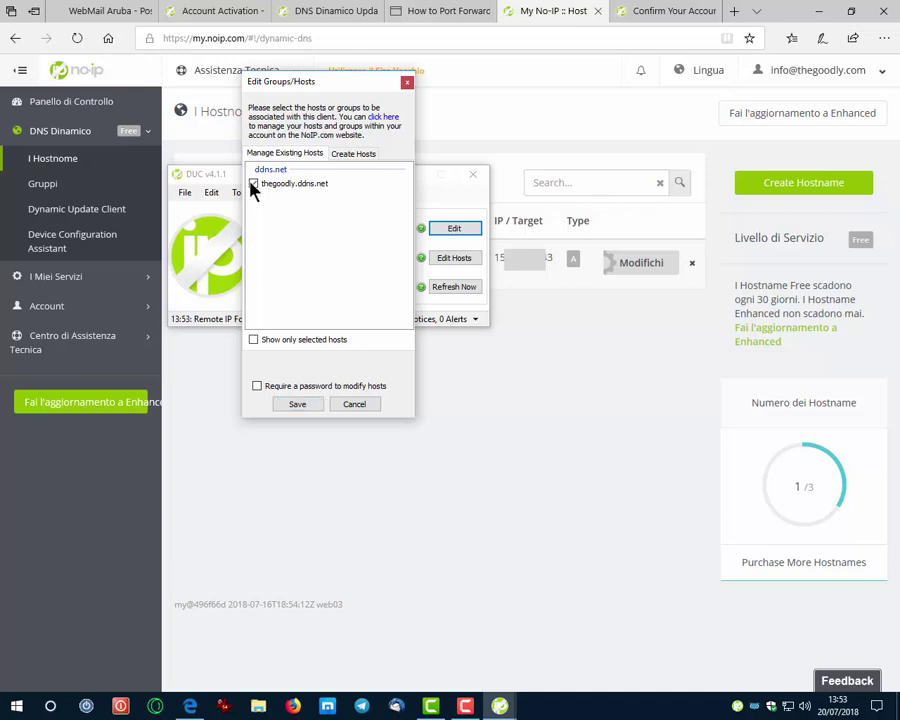
left_click(306, 409)
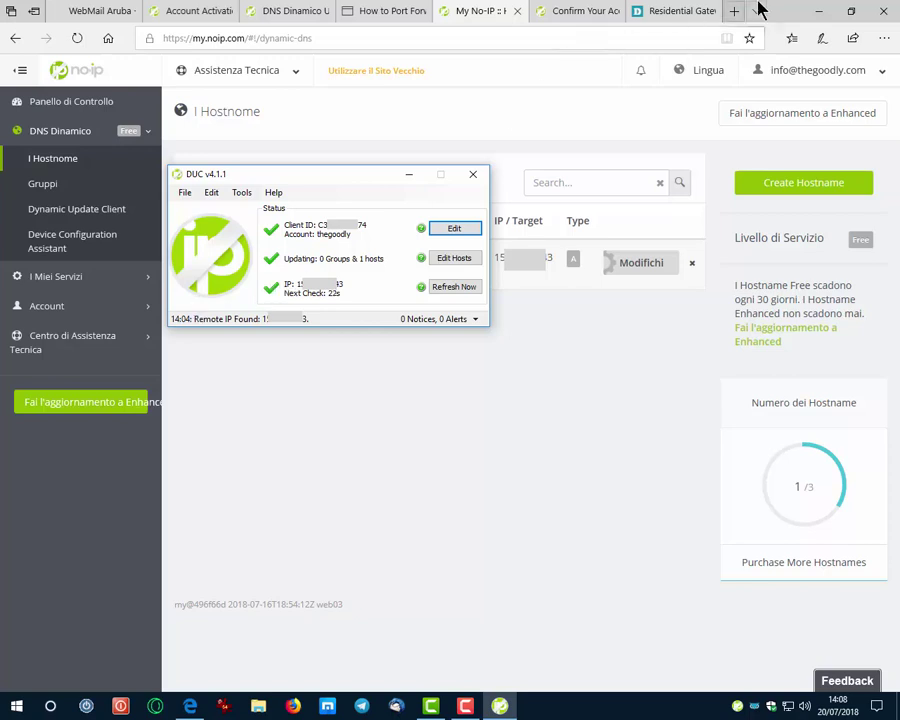
Add a router dynamic DNS entry with hostname thegoodly.ddns.net and the account username.
left_click(645, 10)
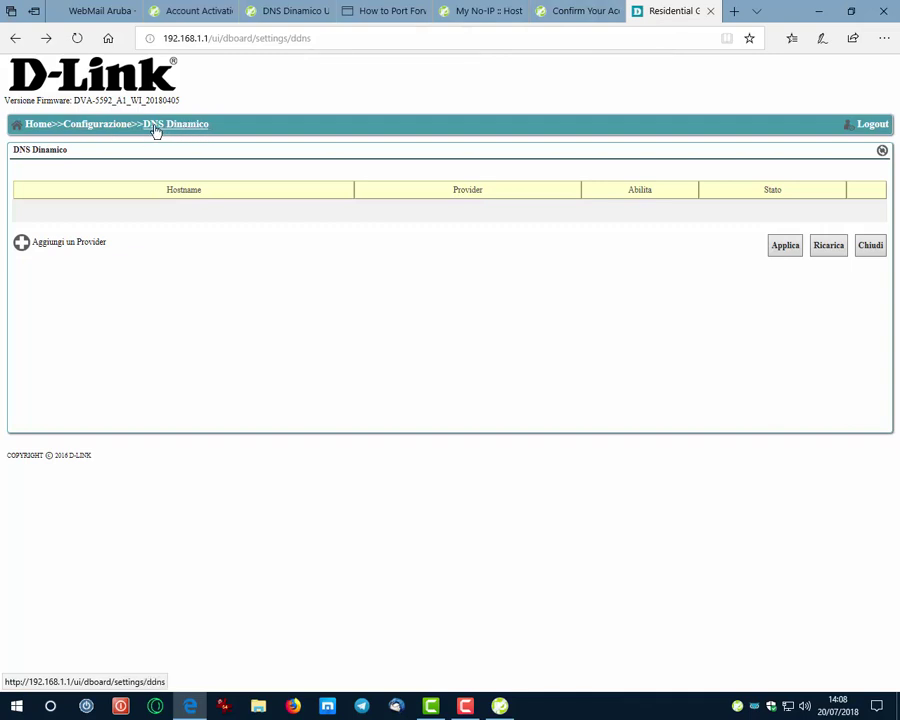
left_click(56, 250)
left_click(303, 258)
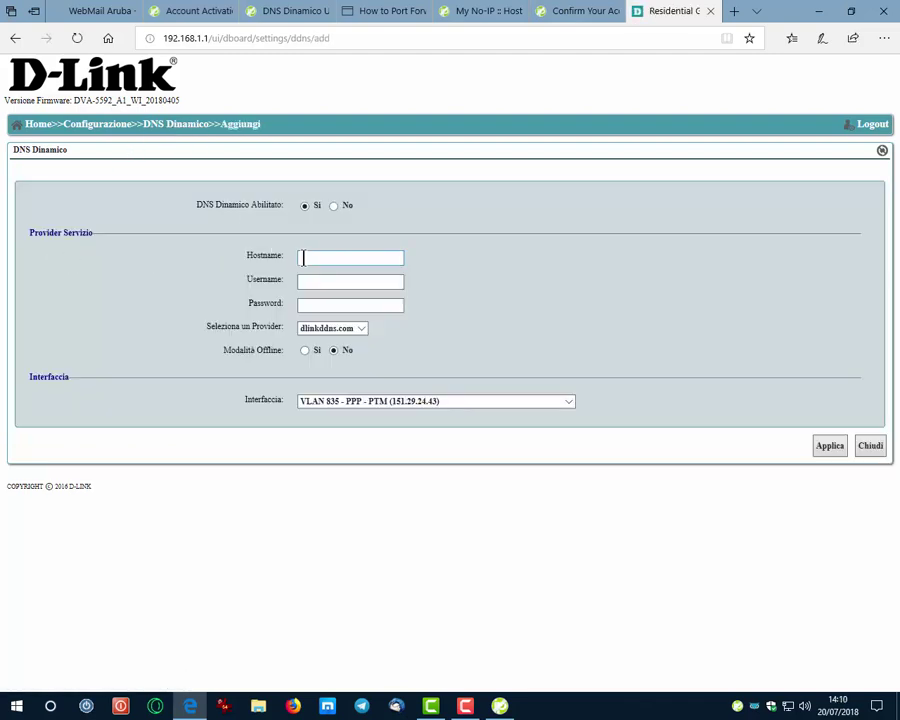
type("the")
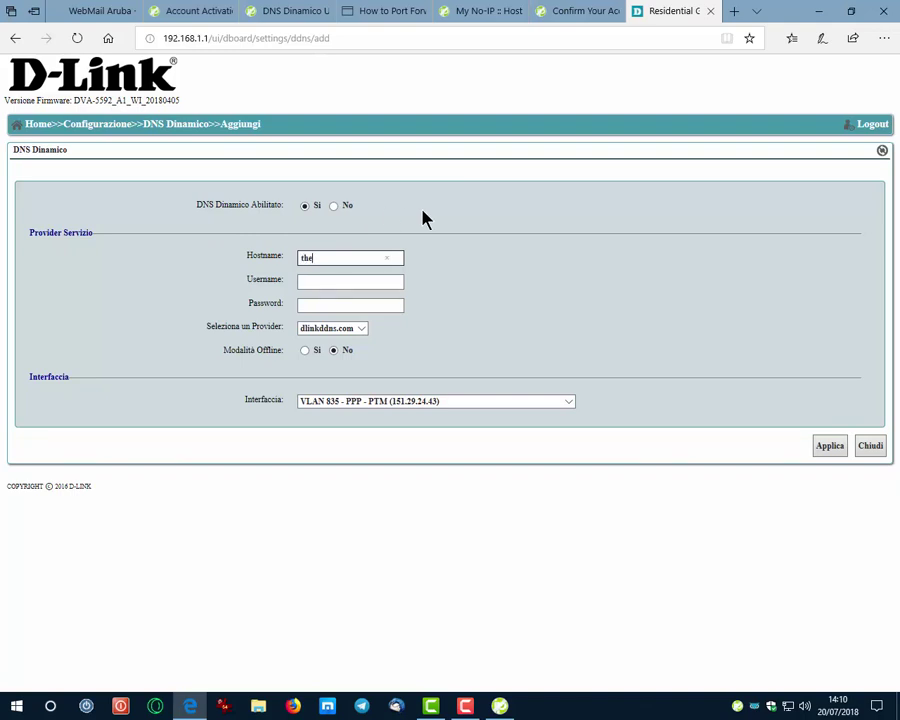
type("goodly.ddns.net")
key("Tab")
type("theg")
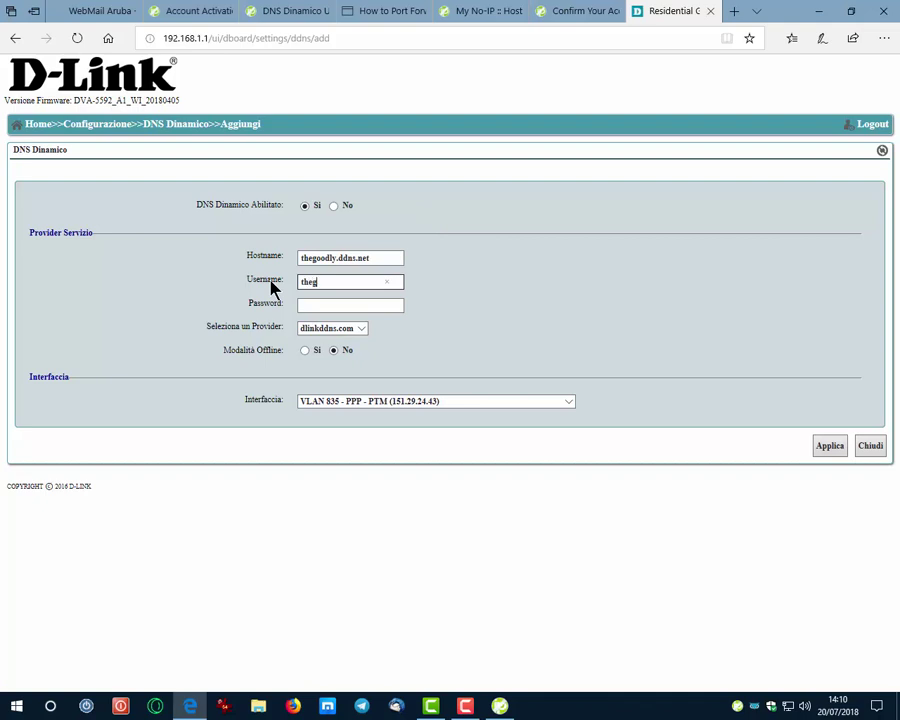
type("oodly")
Enter the No-IP password, select provider no-ip.com, and apply, confirming status Up.
left_click(303, 306)
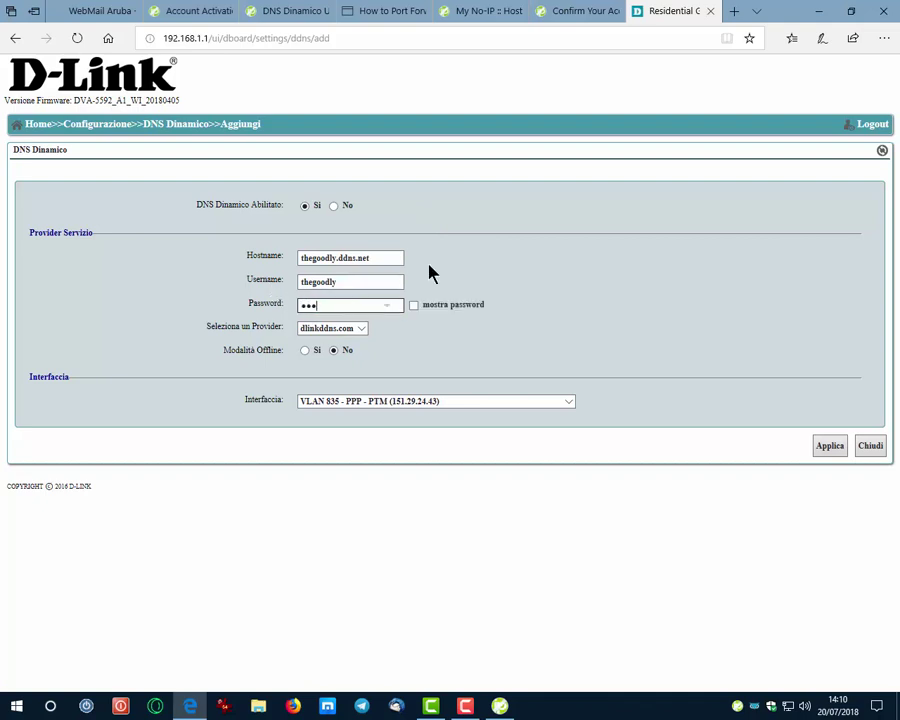
left_click(358, 328)
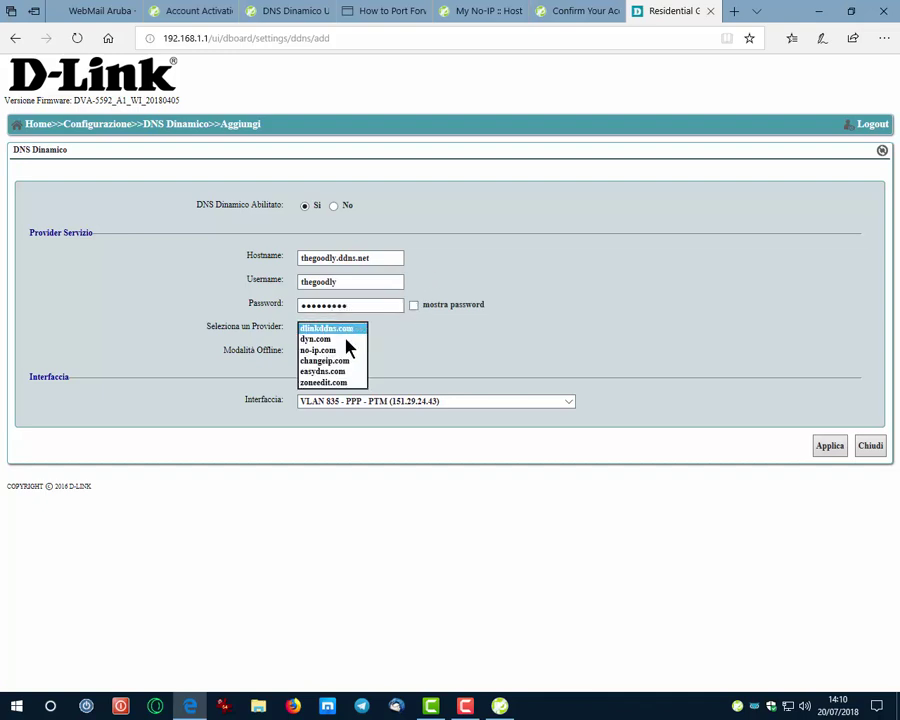
left_click(352, 350)
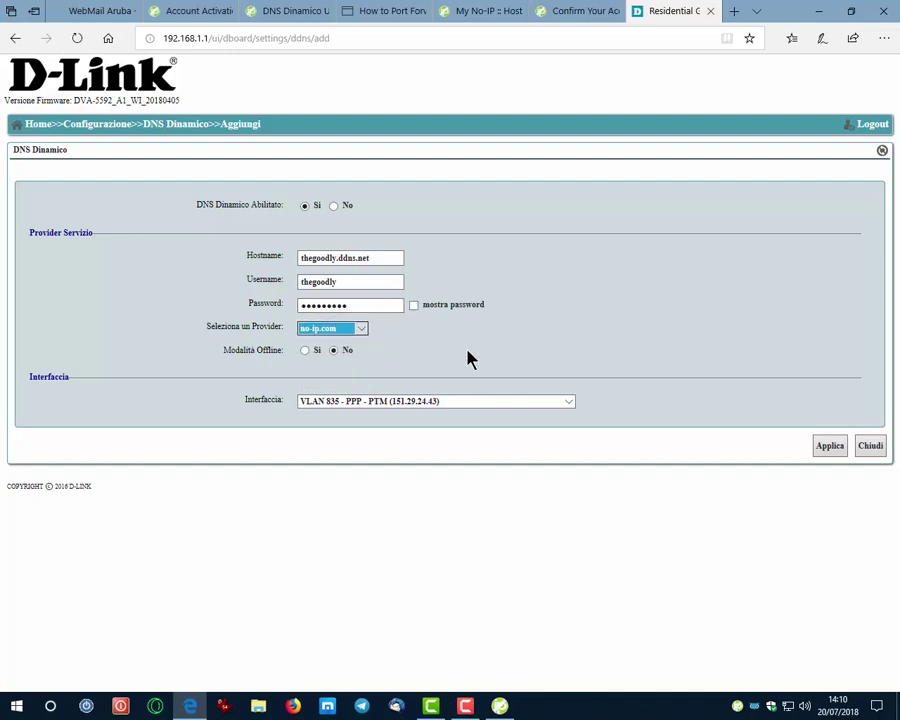
left_click(826, 447)
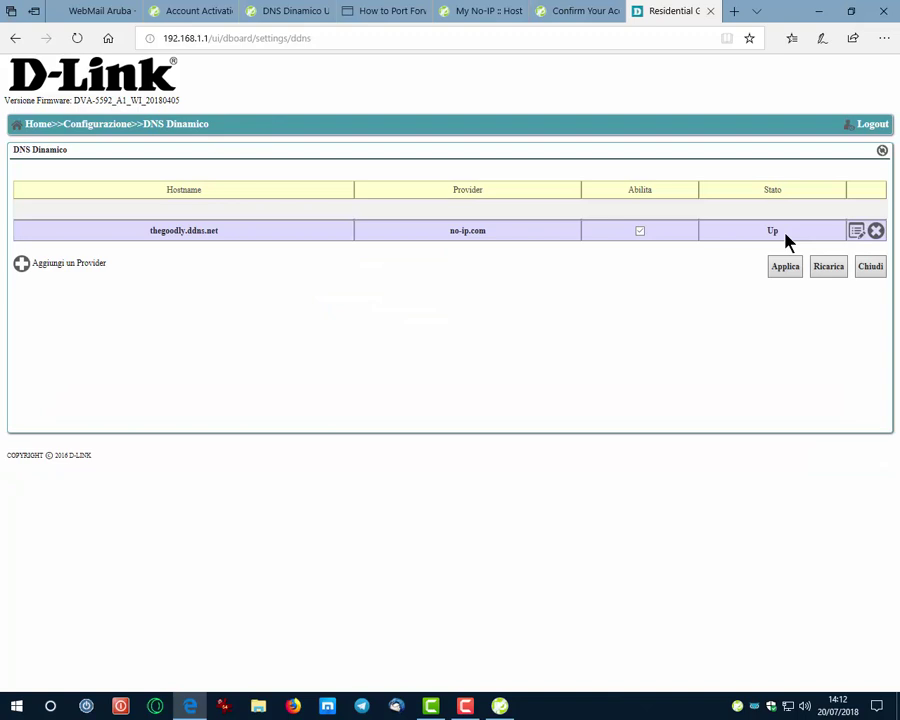
left_click_drag(785, 234, 763, 233)
left_click_drag(225, 241, 150, 238)
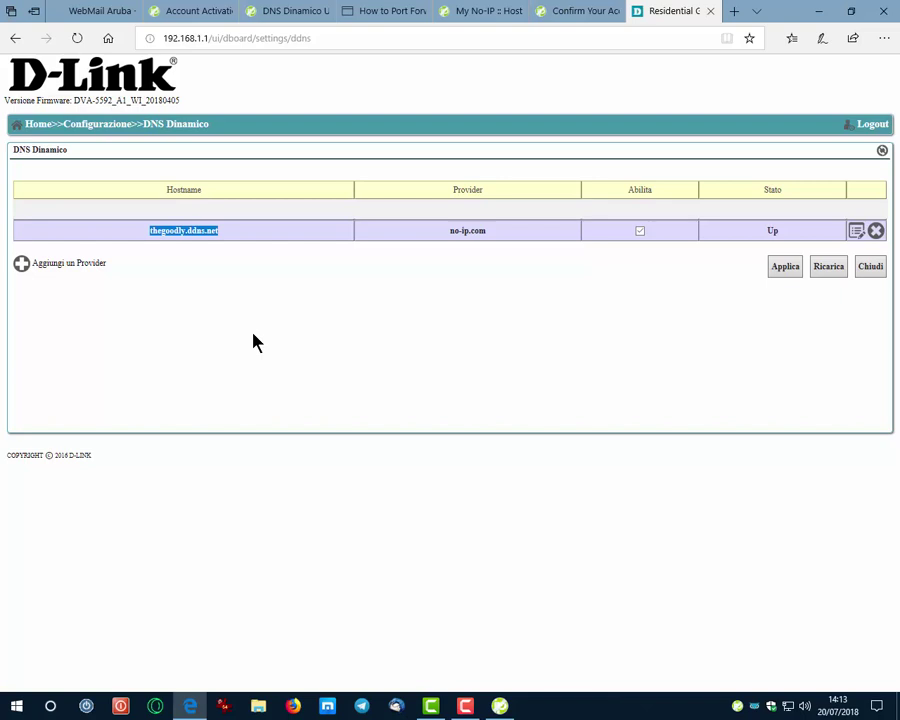
left_click(876, 232)
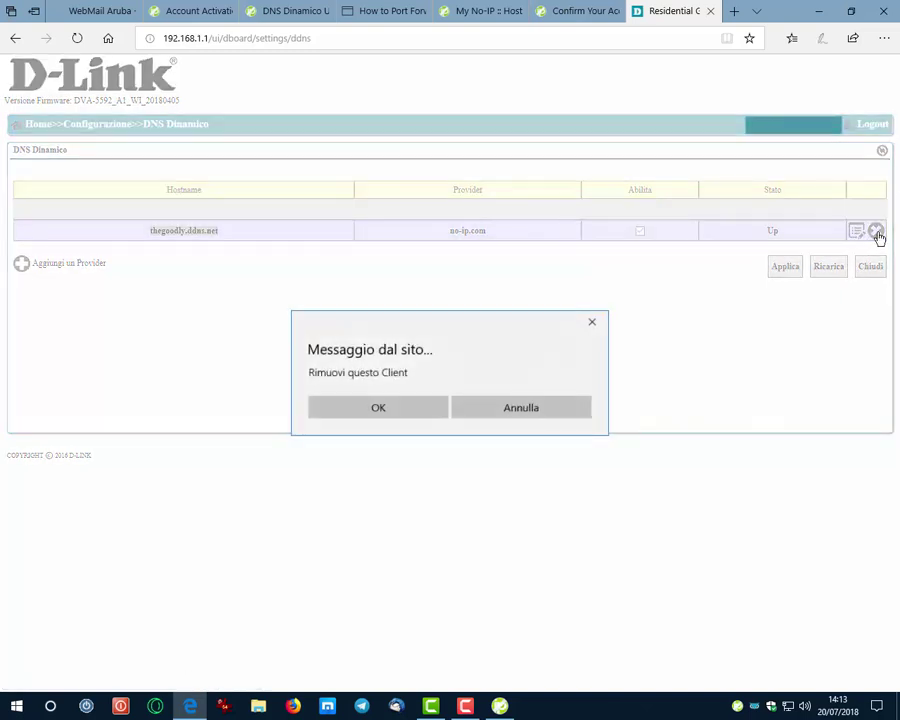
left_click(518, 410)
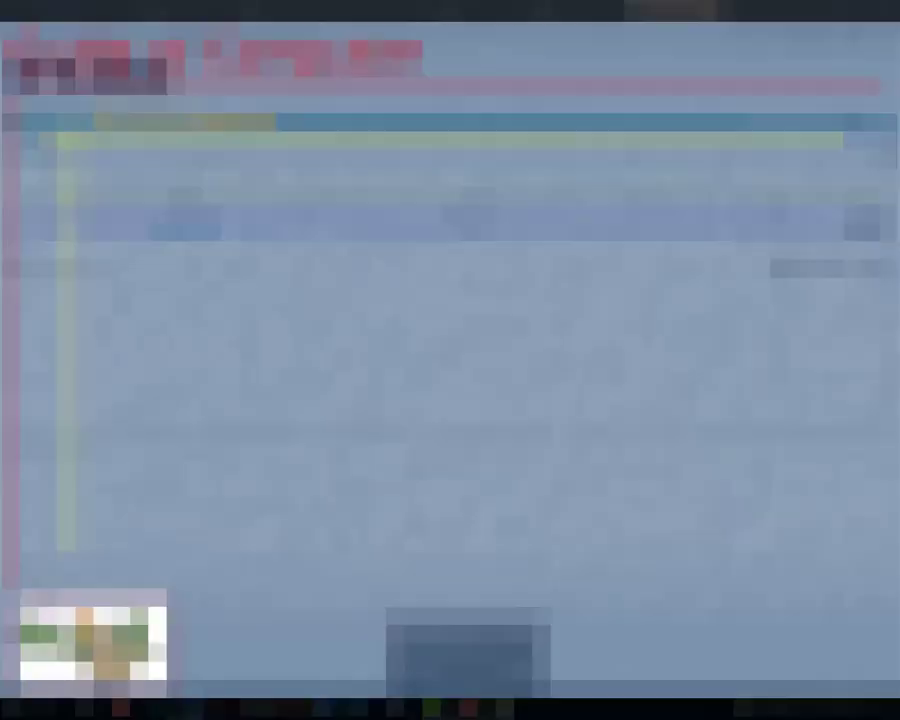